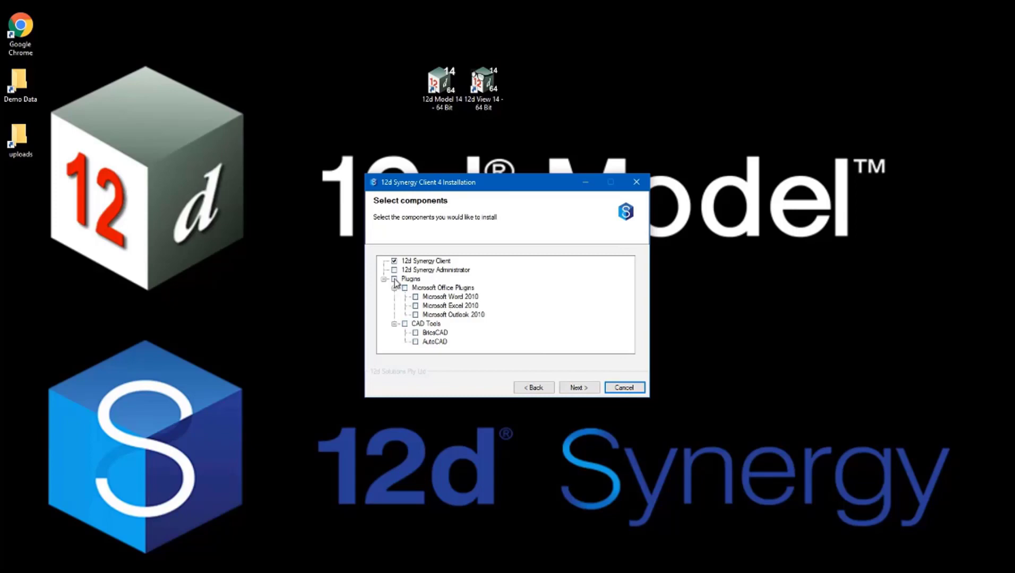
- Select all Microsoft Office and CAD Tools plugins for installation alongside the 12d Synergy Client
{"action": "left_click", "coordinate": [394, 280]}
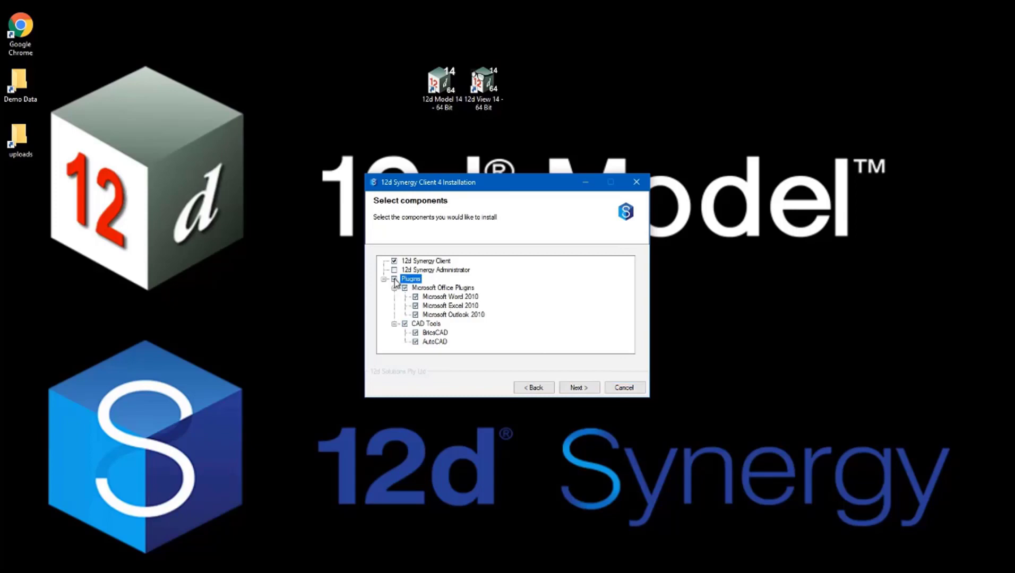
{"action": "left_click", "coordinate": [405, 325]}
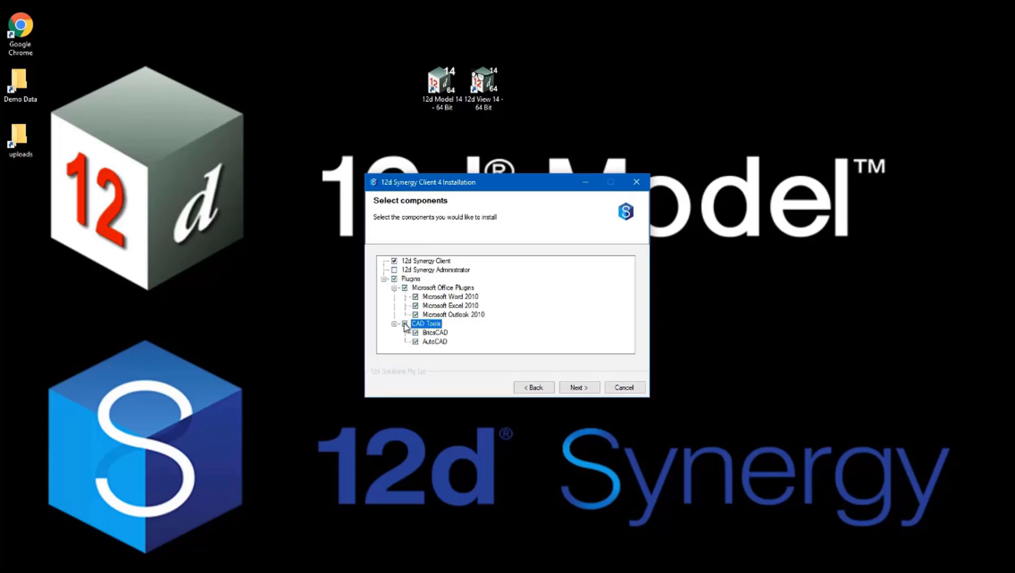
{"action": "left_click", "coordinate": [578, 389]}
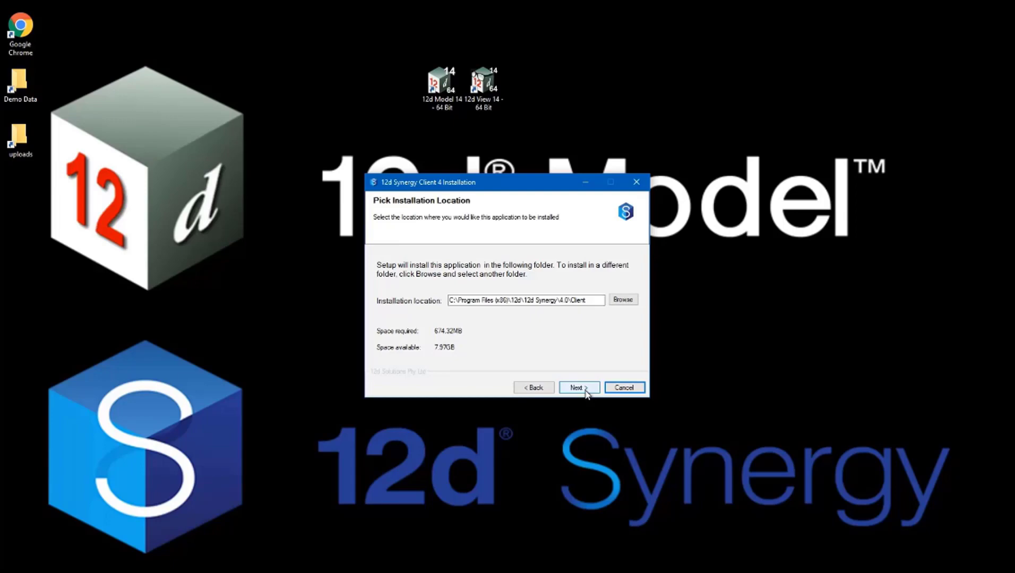
- Accept the default installation location and the workspace C:\12dsynergyworkspace, and leave the default server blank
{"action": "left_click", "coordinate": [586, 393]}
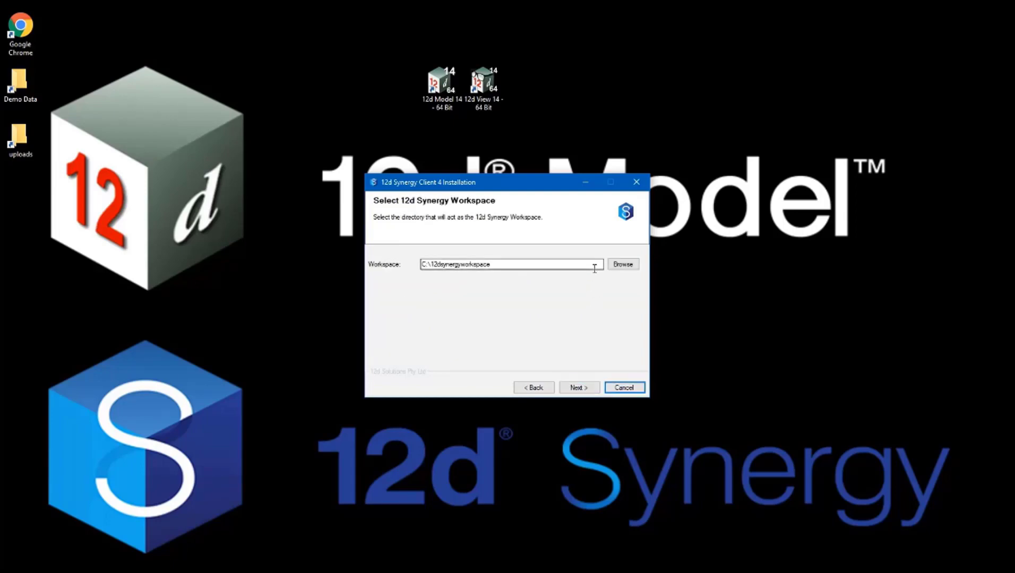
{"action": "left_click", "coordinate": [579, 388]}
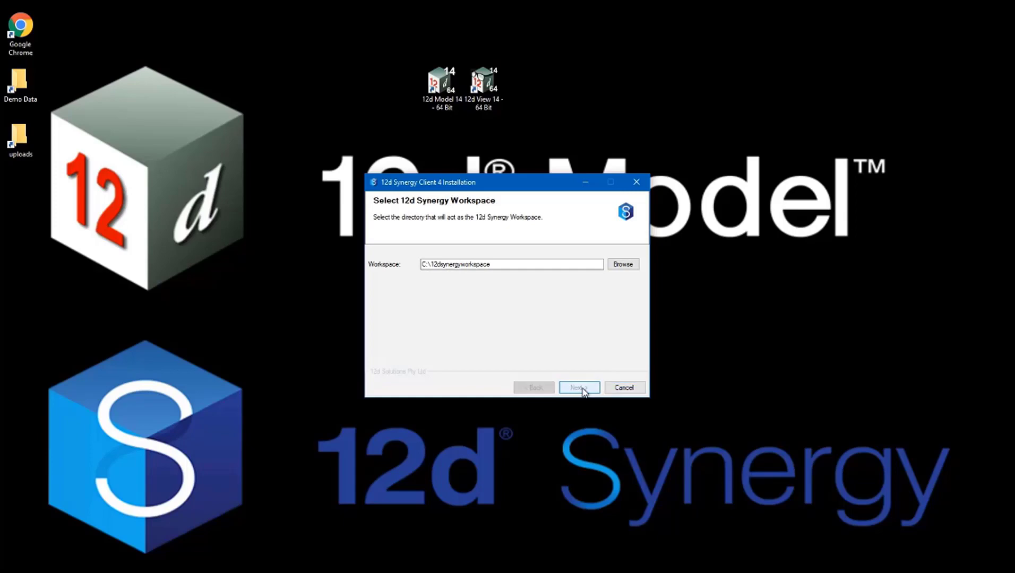
{"action": "left_click", "coordinate": [581, 388]}
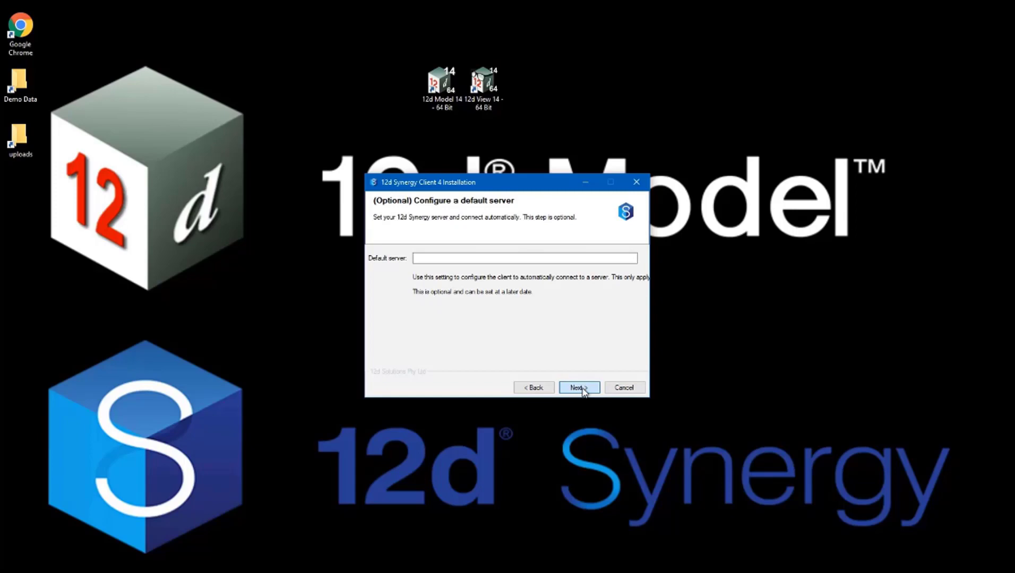
{"action": "left_click", "coordinate": [581, 389]}
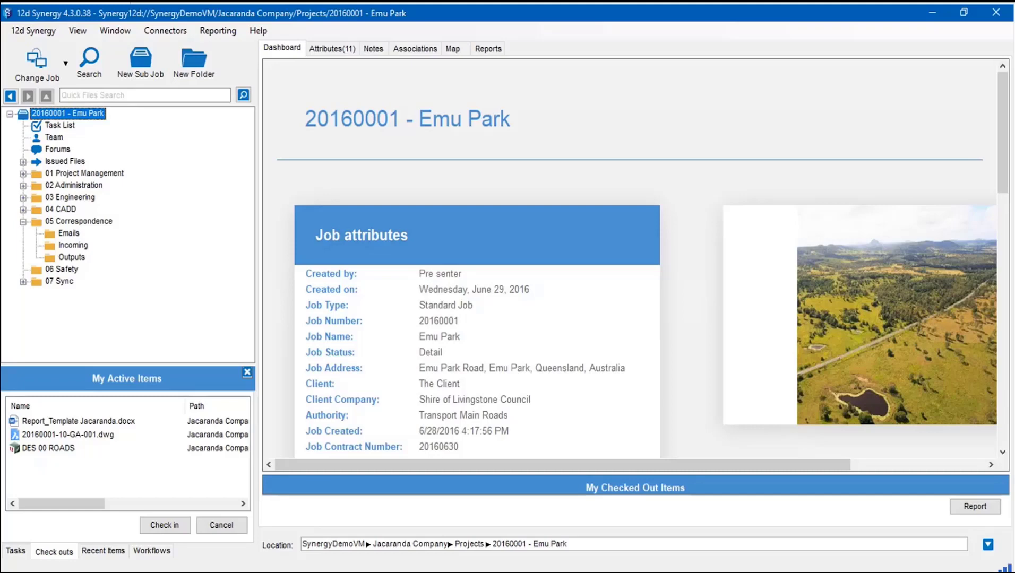
- View the Emails folder under 05 Correspondence in the Emu Park job, and switch to Outlook's 12d Synergy commands
{"action": "left_click", "coordinate": [74, 234]}
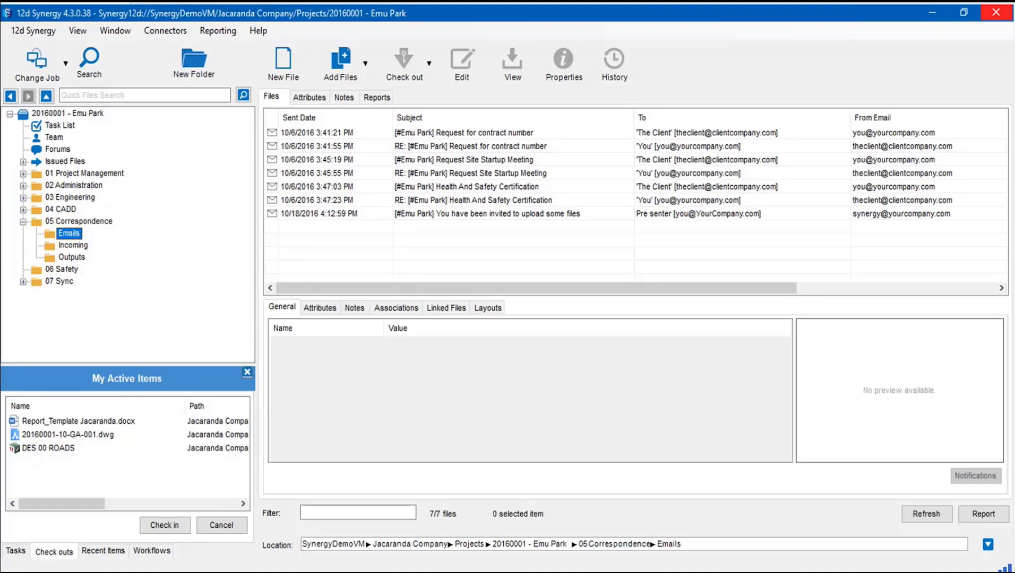
{"action": "key", "text": "alt+Tab"}
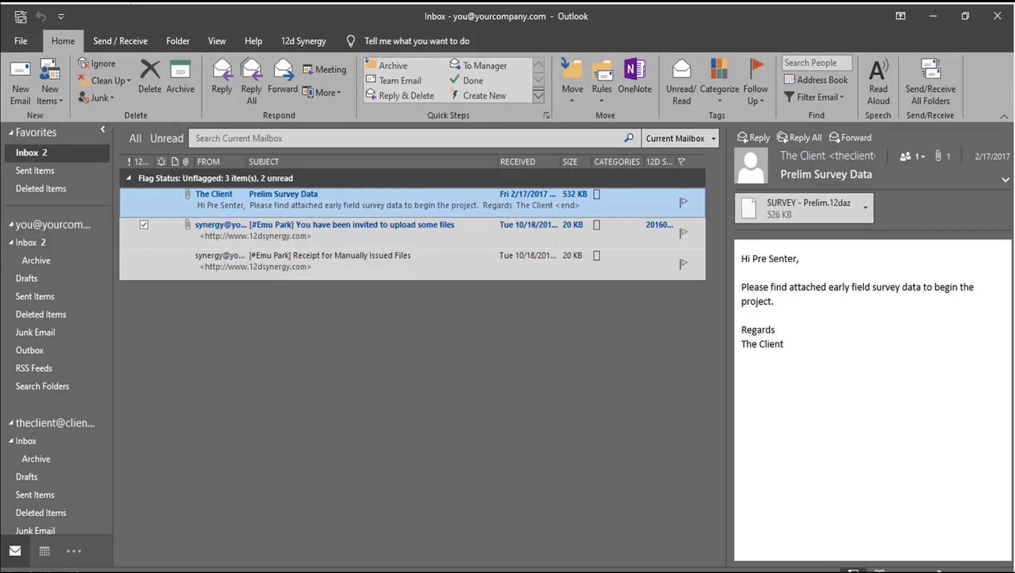
{"action": "left_click", "coordinate": [302, 39]}
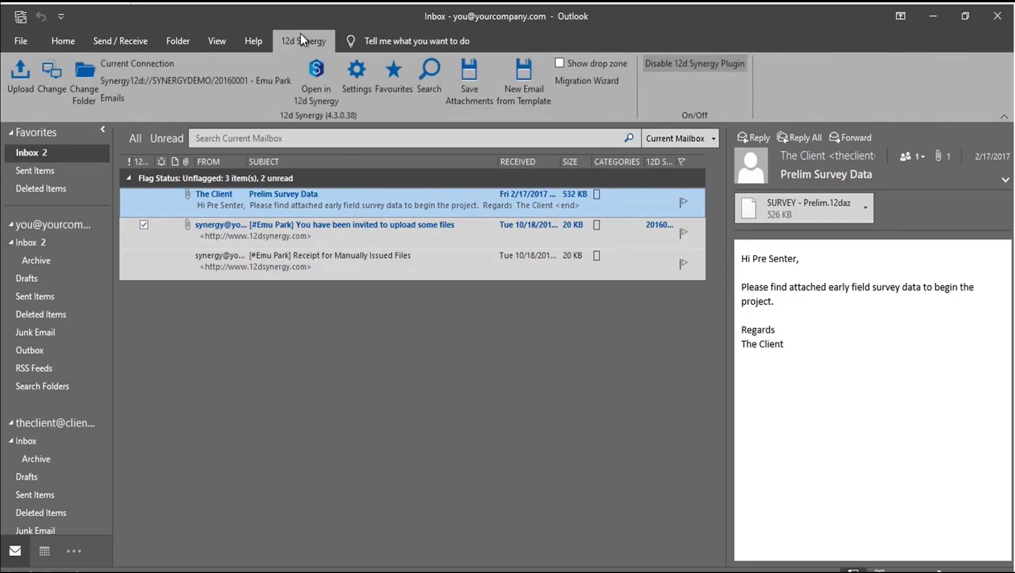
{"action": "left_click", "coordinate": [25, 87]}
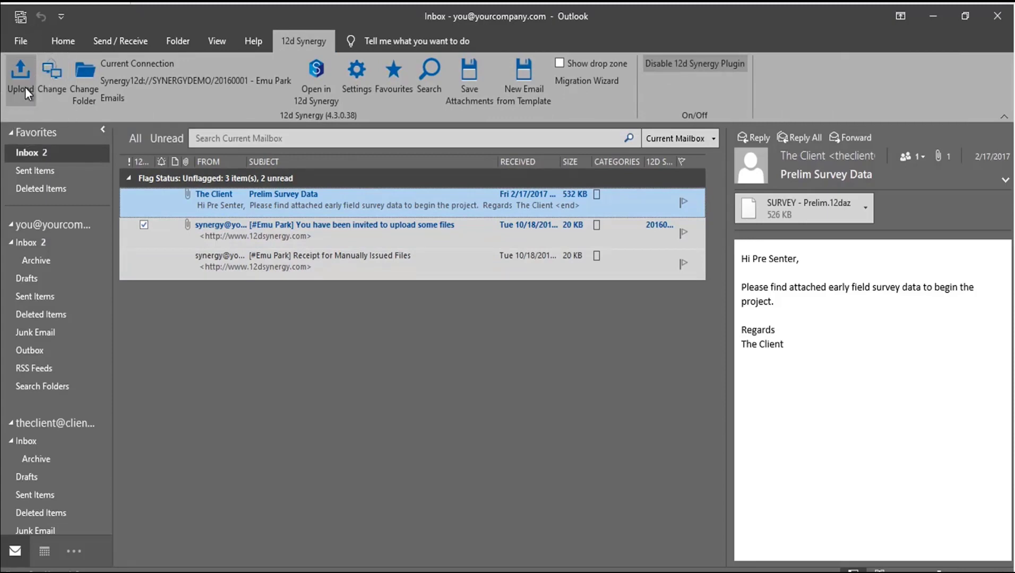
{"action": "left_click", "coordinate": [51, 86]}
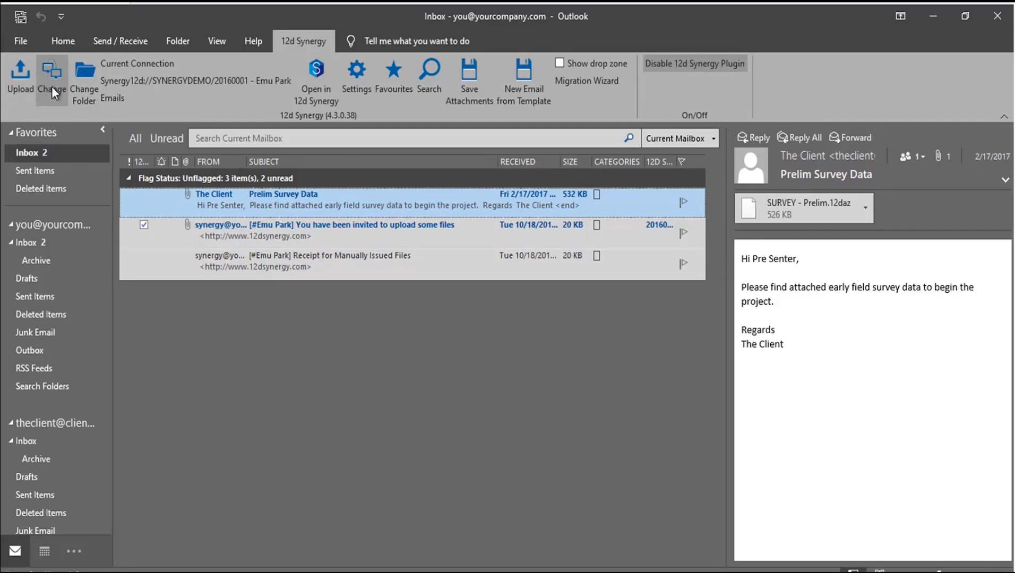
{"action": "left_click", "coordinate": [80, 77]}
{"action": "left_click", "coordinate": [152, 91]}
{"action": "left_click", "coordinate": [392, 109]}
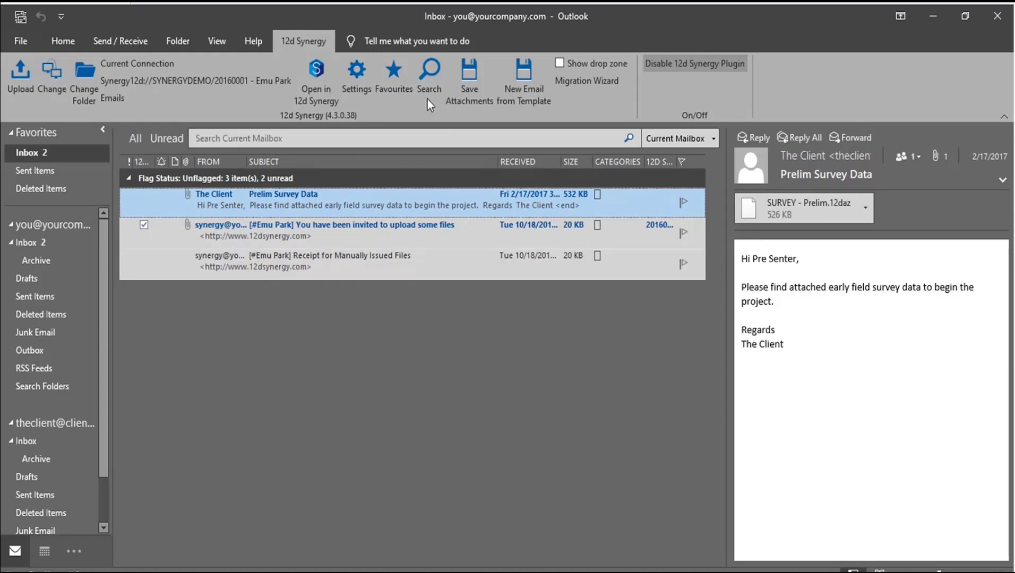
{"action": "left_click", "coordinate": [471, 111]}
{"action": "left_click", "coordinate": [580, 77]}
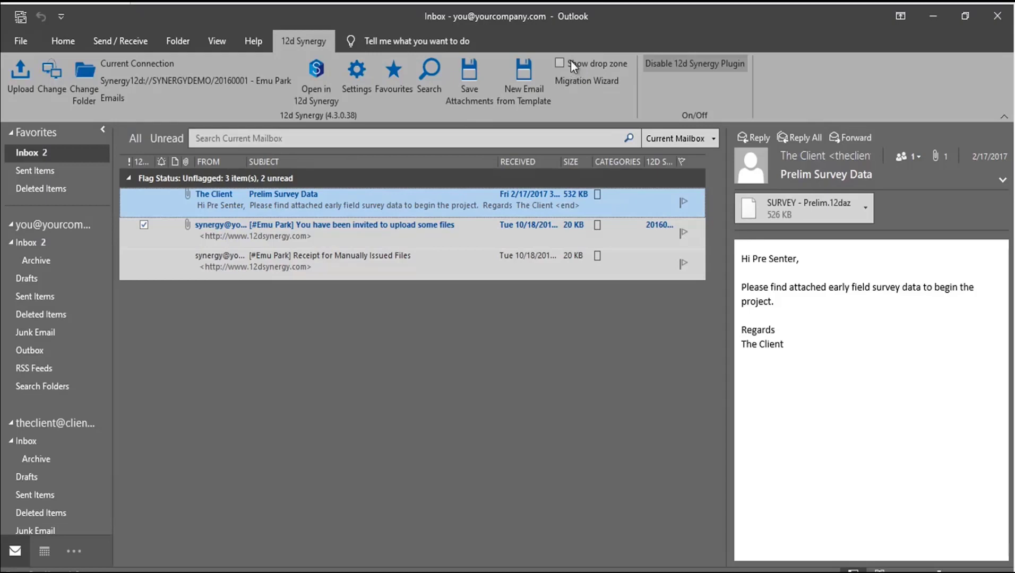
- Show the 12d Synergy drop zone beside the Outlook mailbox
{"action": "left_click", "coordinate": [559, 61]}
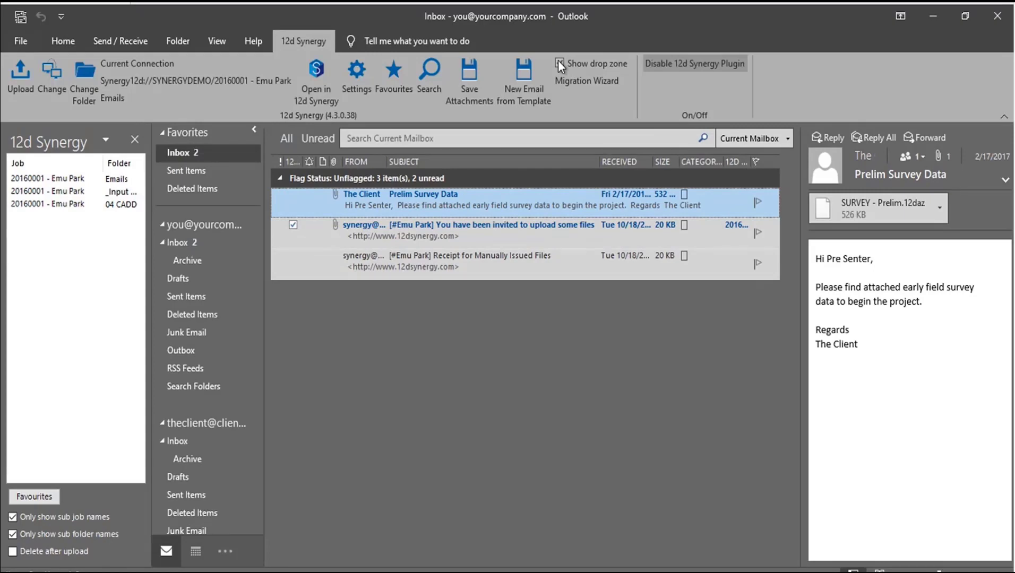
{"action": "left_click", "coordinate": [596, 85]}
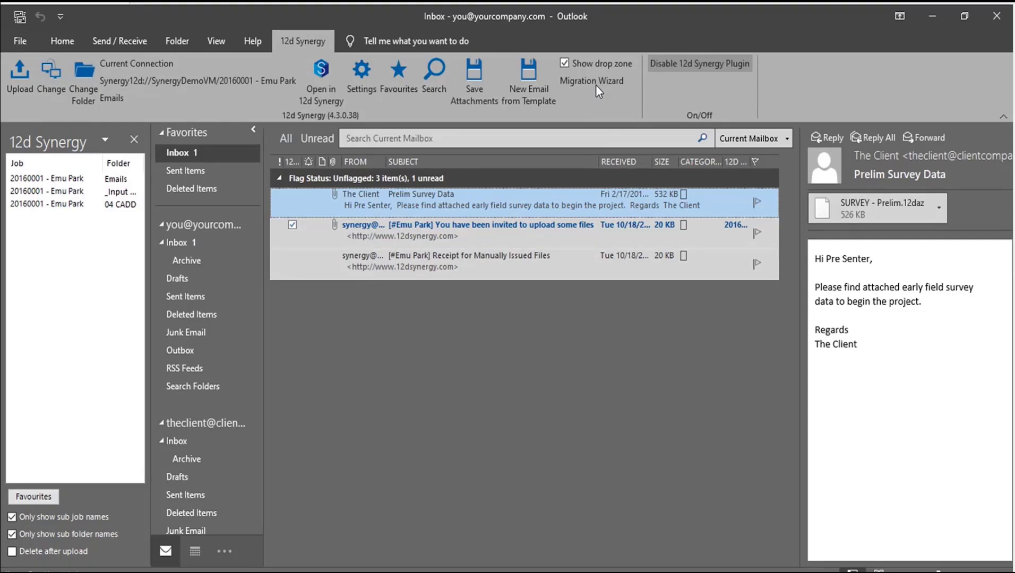
{"action": "left_click", "coordinate": [700, 80]}
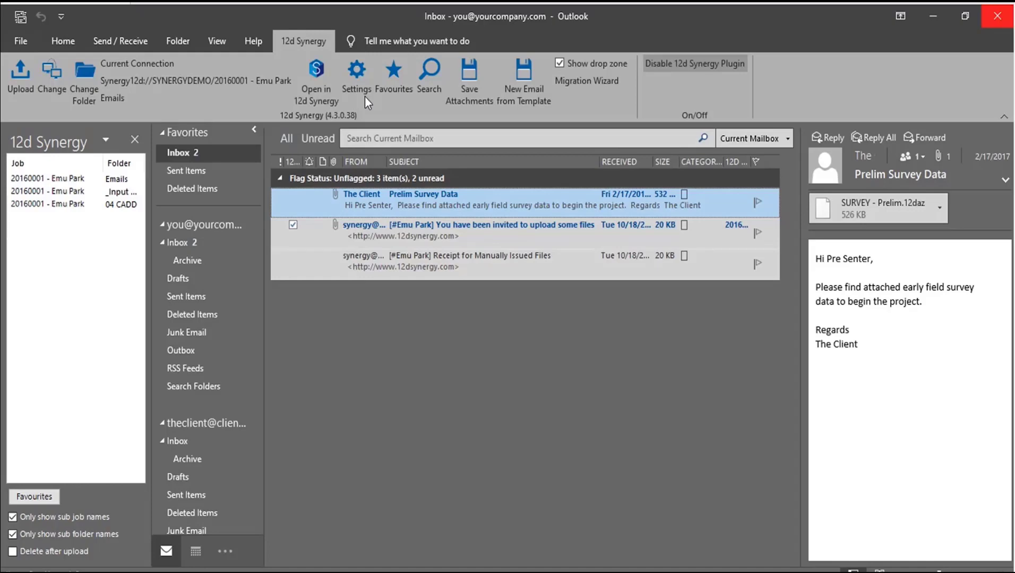
- Review the 12d Synergy settings for how emails are added, and leave without choosing another mode
{"action": "left_click", "coordinate": [359, 84]}
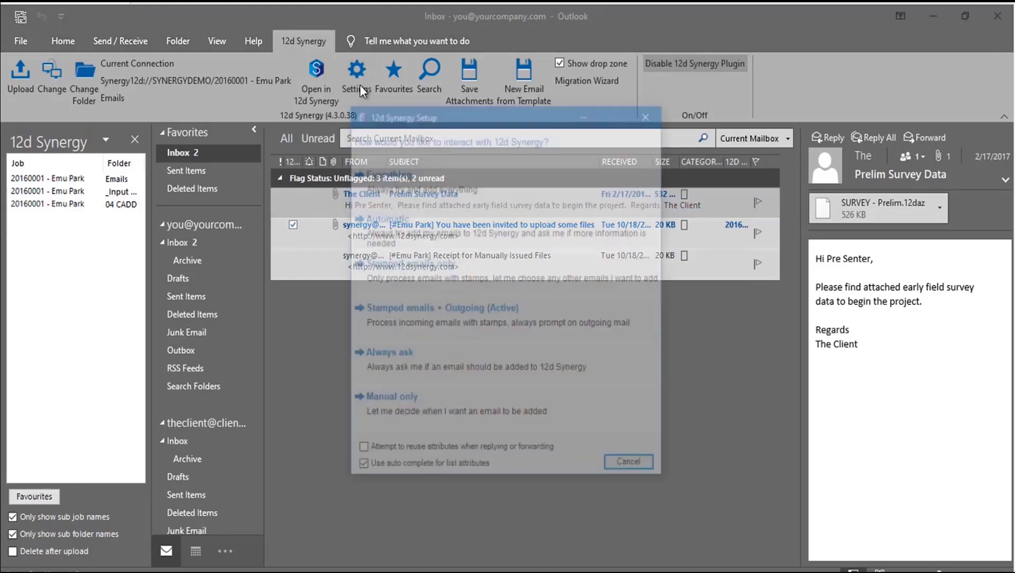
{"action": "left_click", "coordinate": [561, 190]}
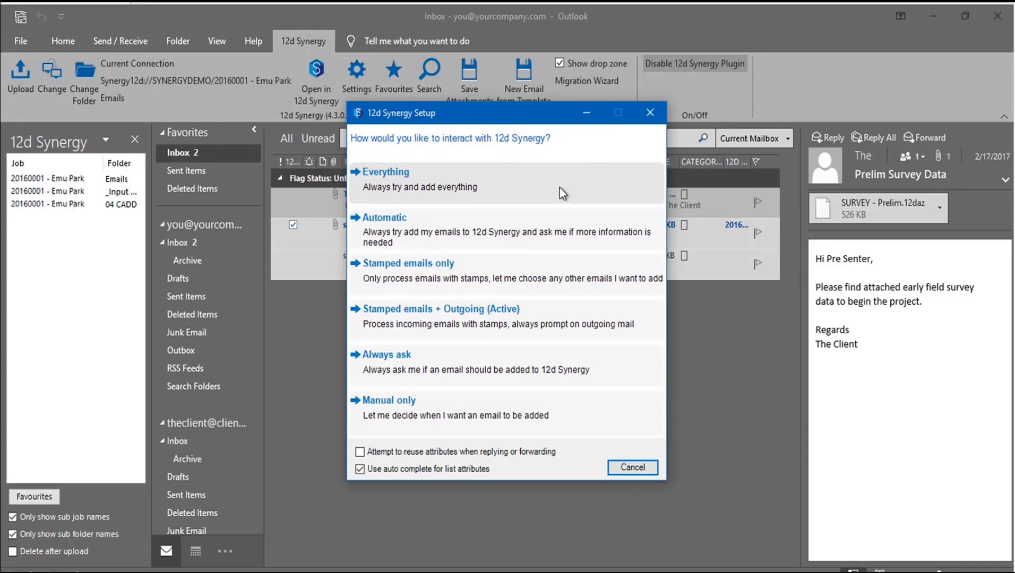
{"action": "left_click", "coordinate": [556, 223]}
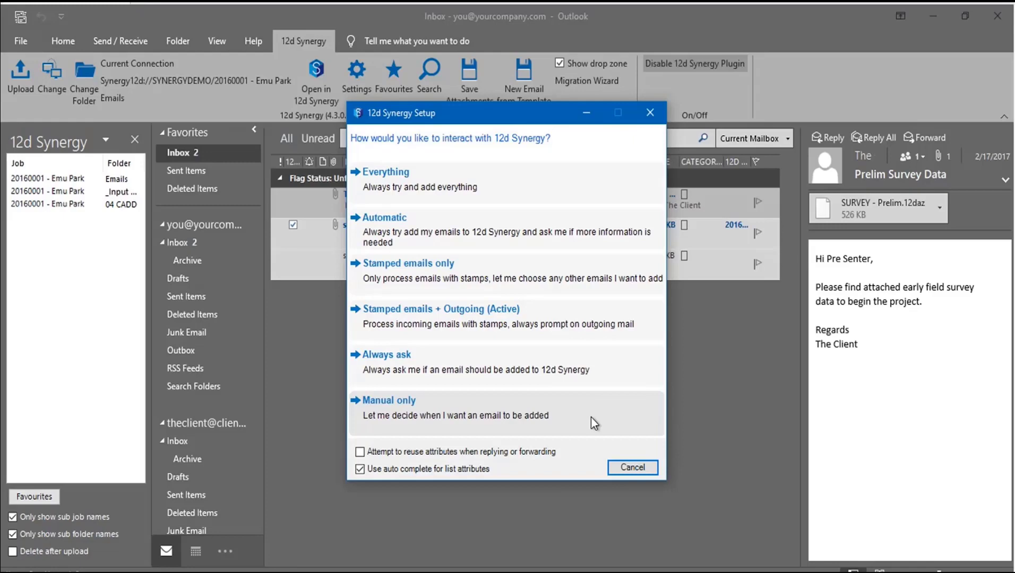
{"action": "left_click", "coordinate": [635, 469]}
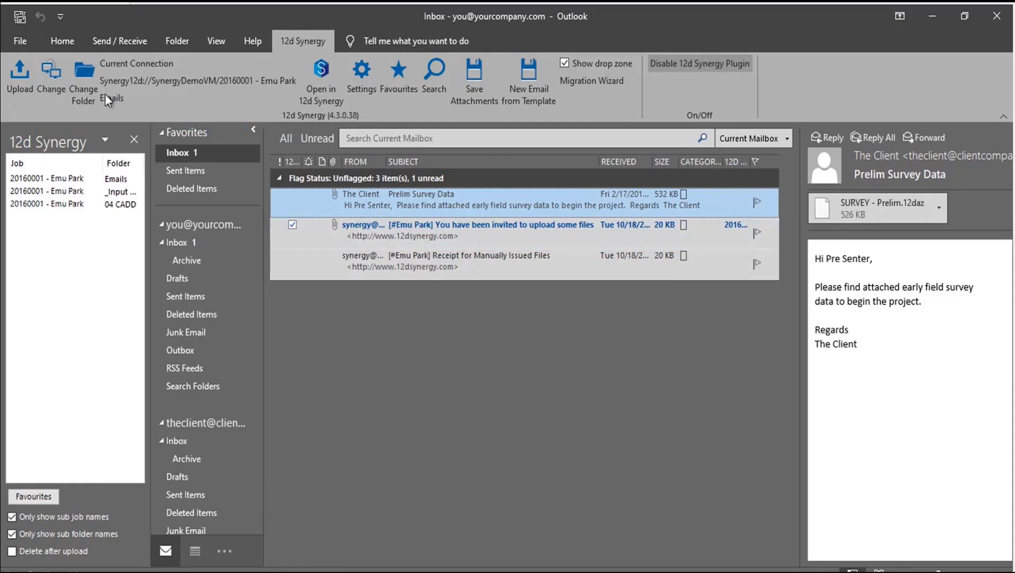
- Connect the Outlook plugin to the job 20160001 - Emu Park
{"action": "left_click", "coordinate": [57, 98]}
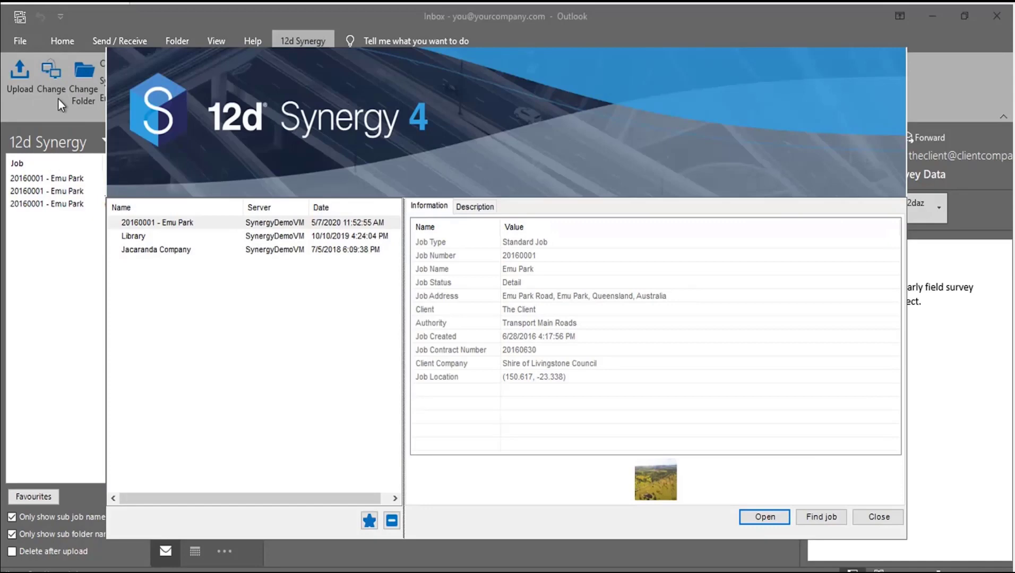
{"action": "left_click", "coordinate": [218, 224]}
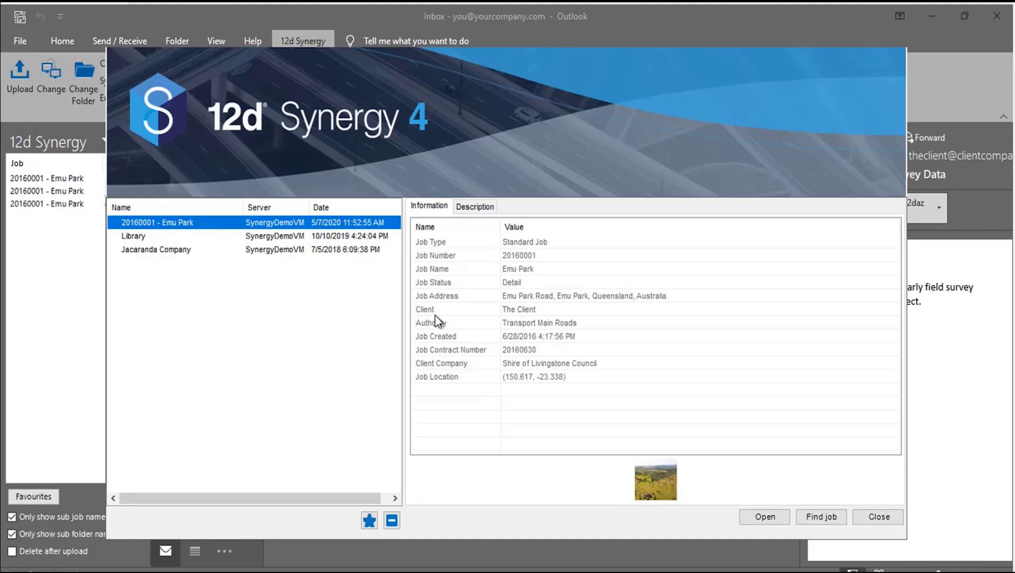
{"action": "left_click", "coordinate": [749, 519]}
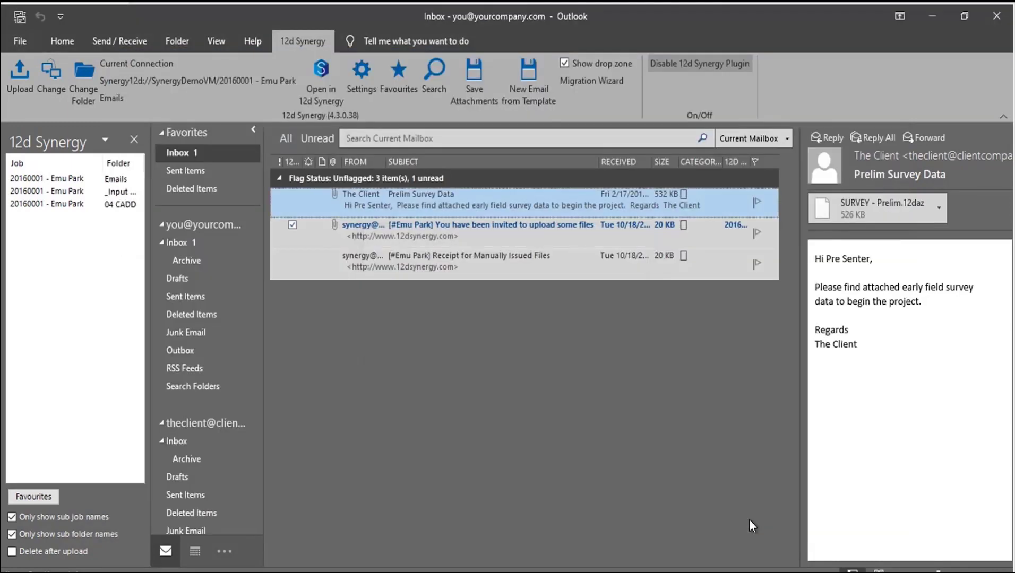
- Set the plugin's current folder to Emails under 05 Correspondence in the Emu Park job
{"action": "left_click", "coordinate": [82, 89]}
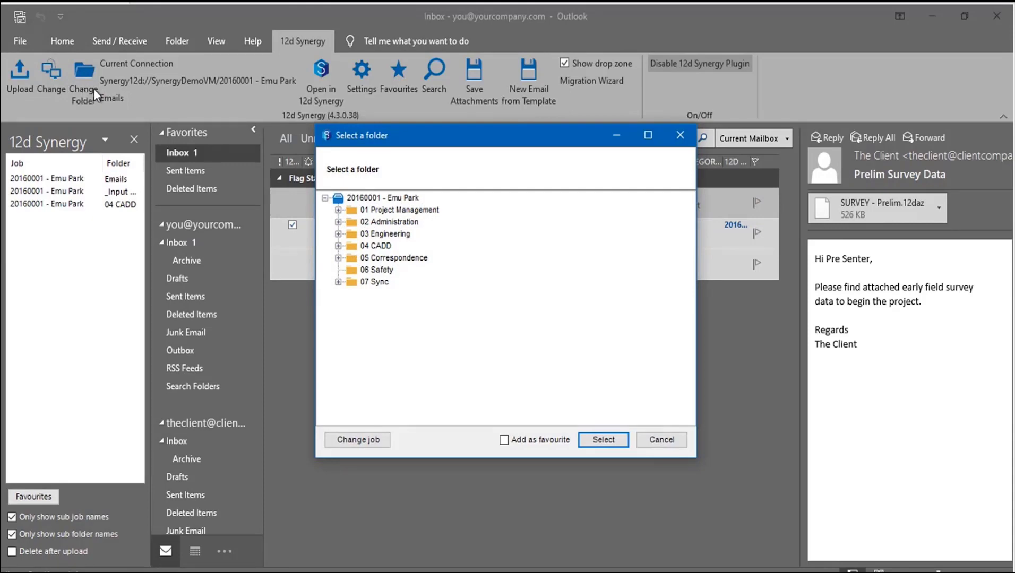
{"action": "left_click", "coordinate": [340, 258]}
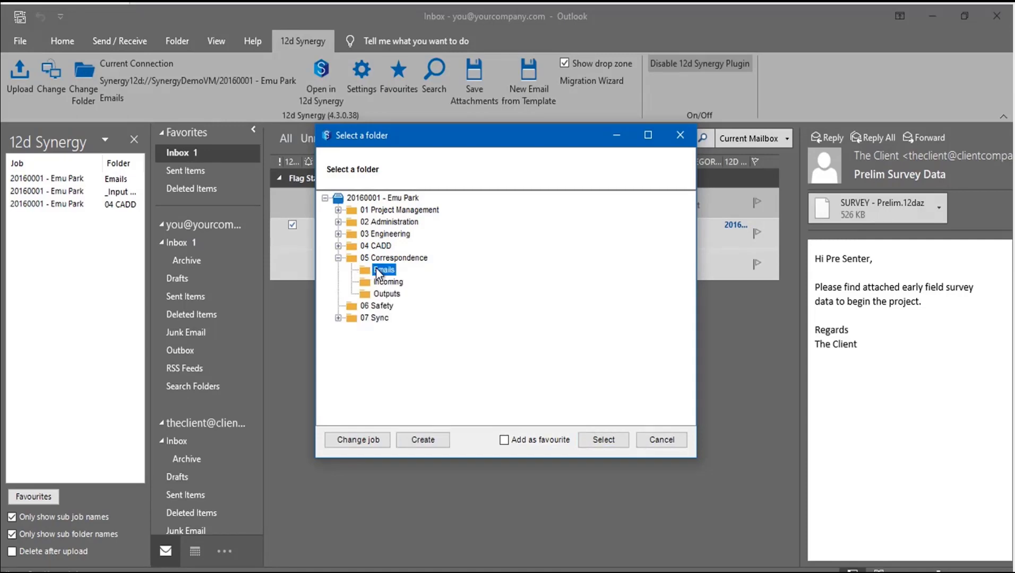
{"action": "left_click", "coordinate": [502, 442]}
{"action": "left_click", "coordinate": [590, 440]}
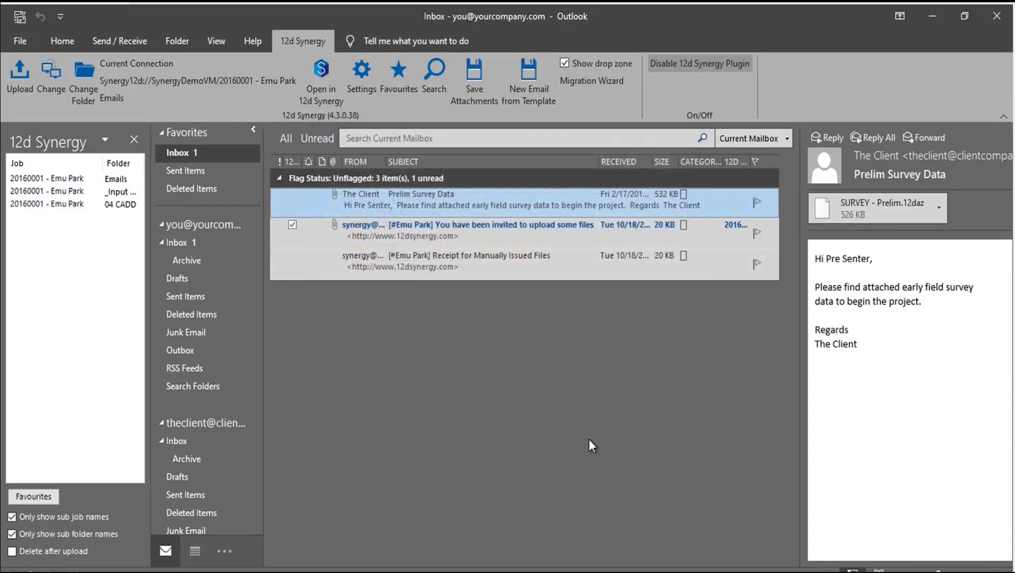
- Review the favourite job folders in the 12d Synergy favourites manager and close it
{"action": "left_click", "coordinate": [398, 80]}
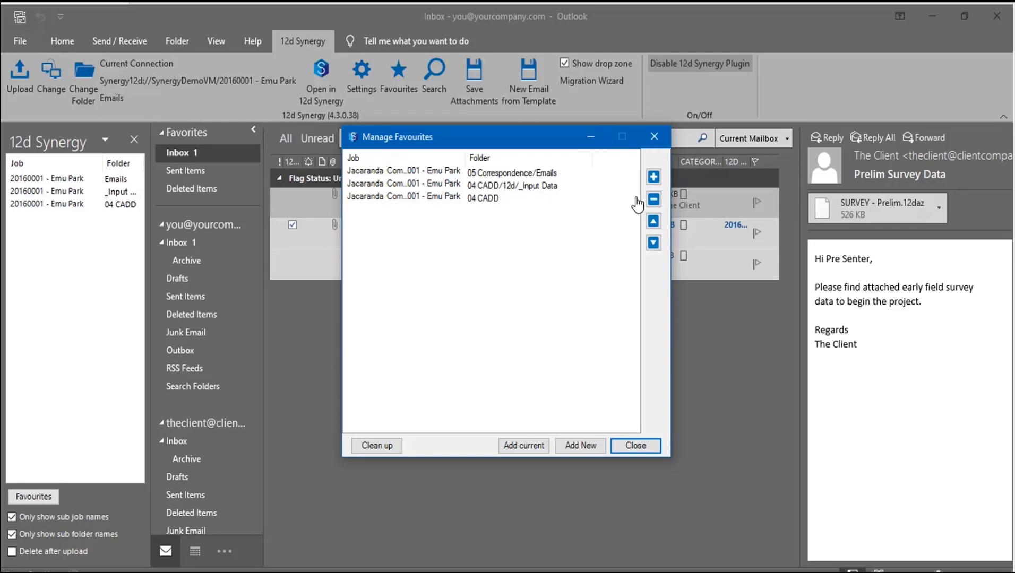
{"action": "left_click", "coordinate": [136, 181]}
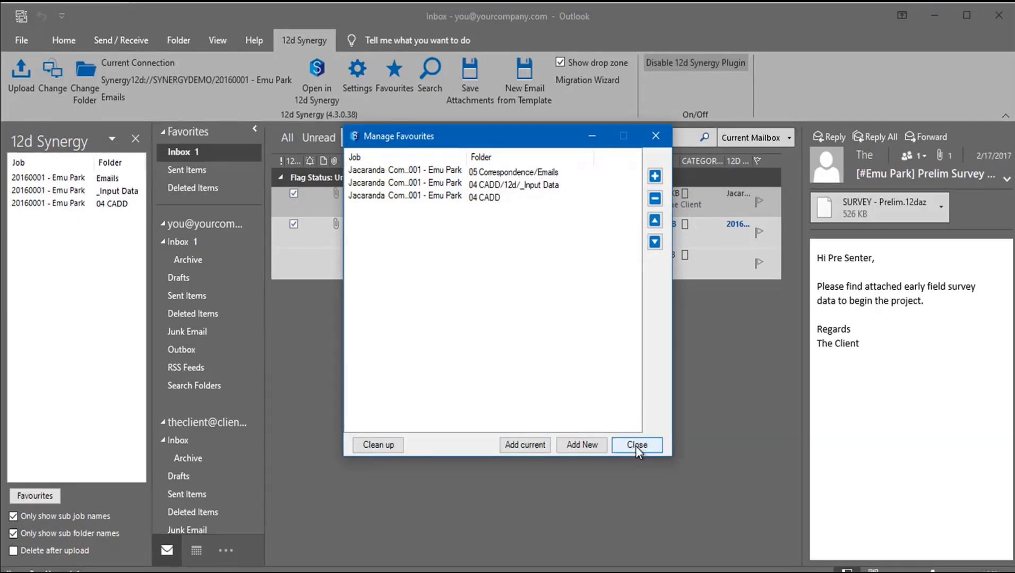
{"action": "left_click", "coordinate": [636, 446]}
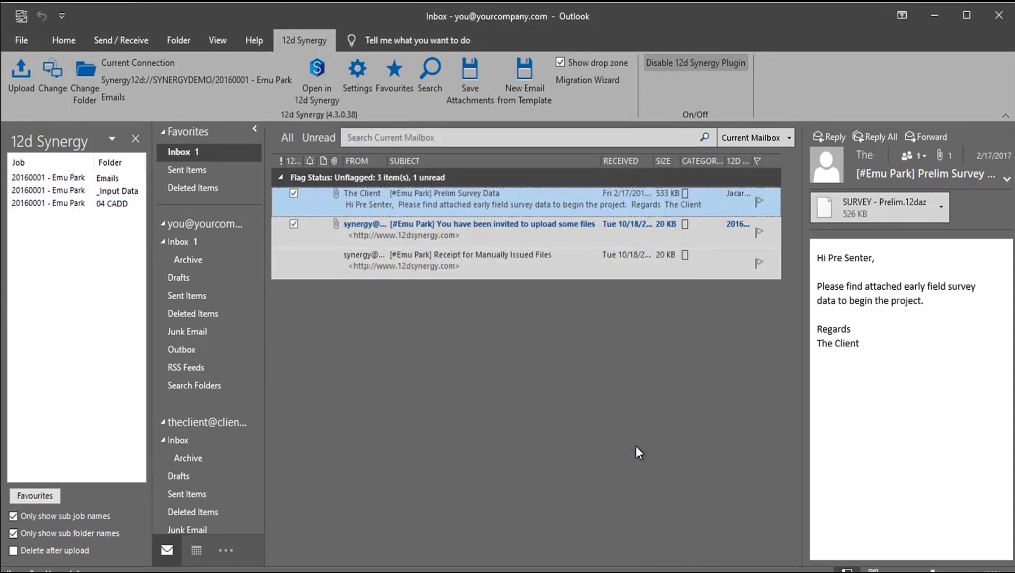
- Open the Prelim Survey Data email and upload it to the favourite folder 05 Correspondence/Emails of the Emu Park job
{"action": "double_click", "coordinate": [469, 195]}
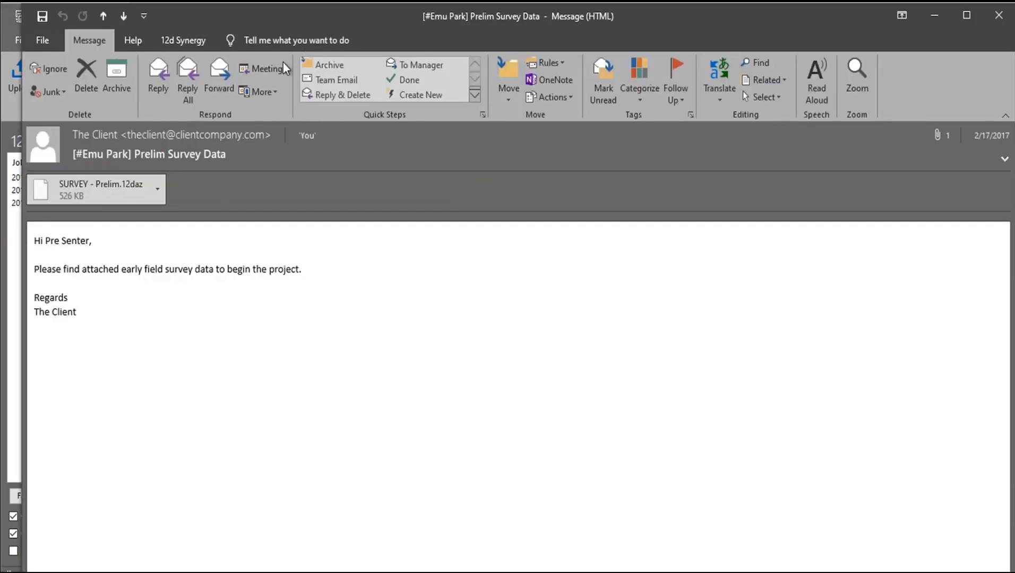
{"action": "left_click", "coordinate": [181, 41]}
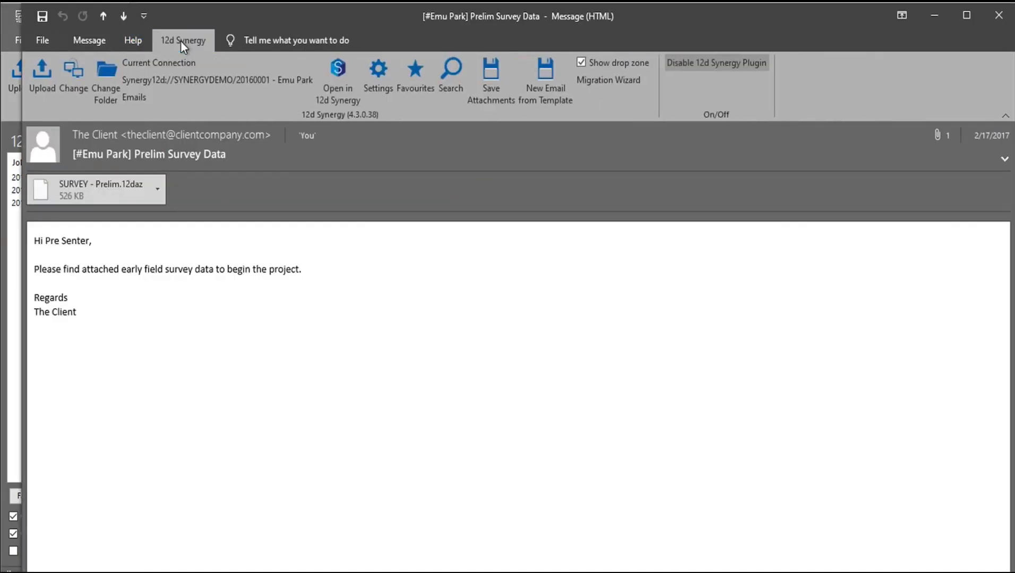
{"action": "left_click", "coordinate": [42, 95]}
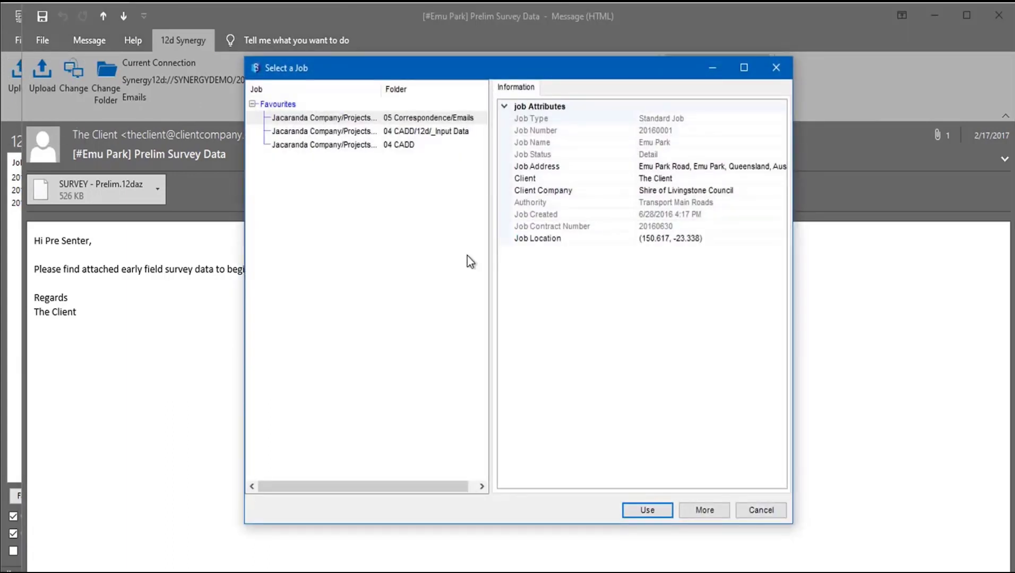
{"action": "left_click", "coordinate": [374, 124]}
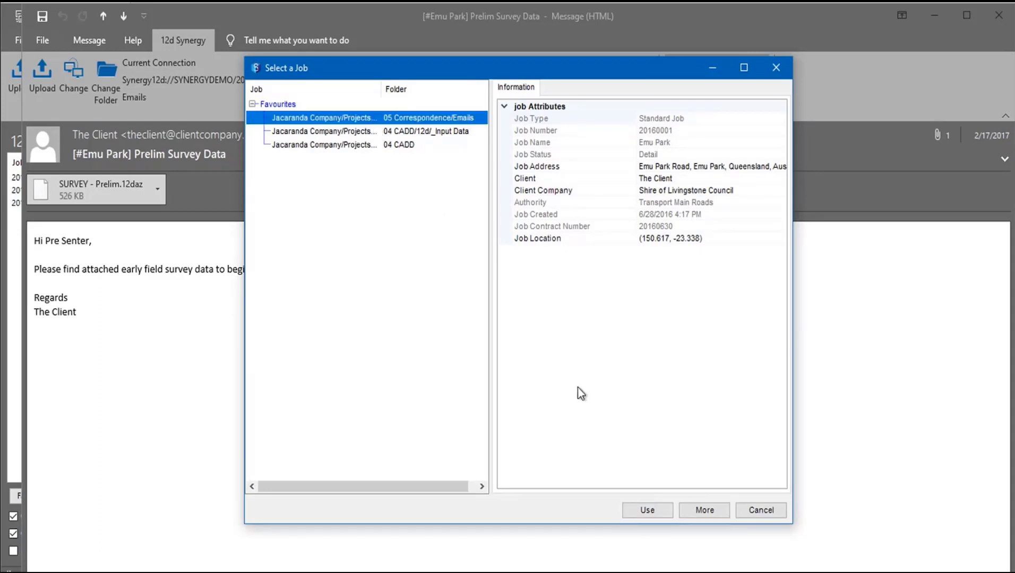
{"action": "left_click", "coordinate": [630, 514]}
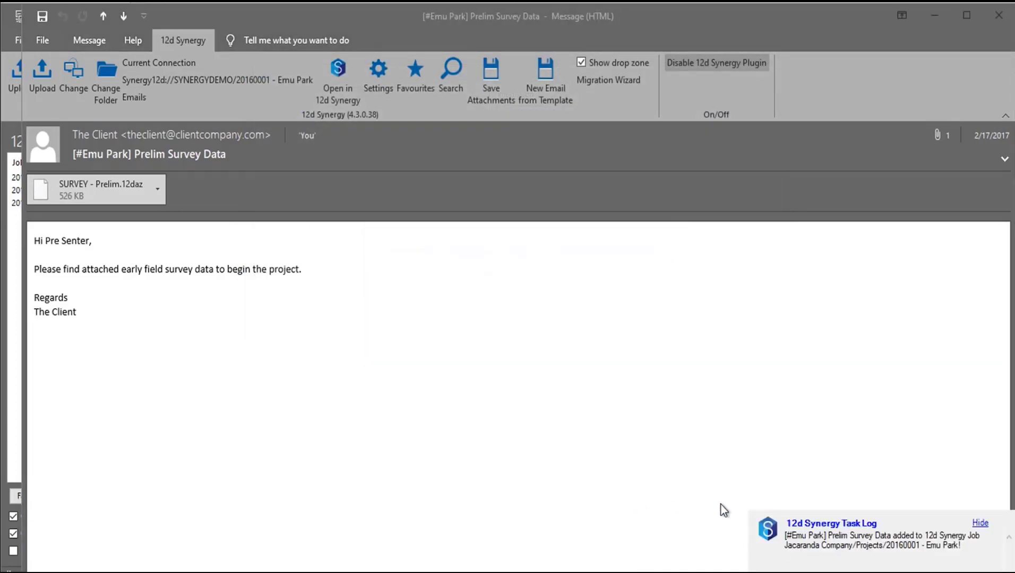
- Minimise the email and, in 12d Synergy's Emails file list, reorder the columns to Sent Date, To, From Email, Subject
{"action": "left_click", "coordinate": [769, 564]}
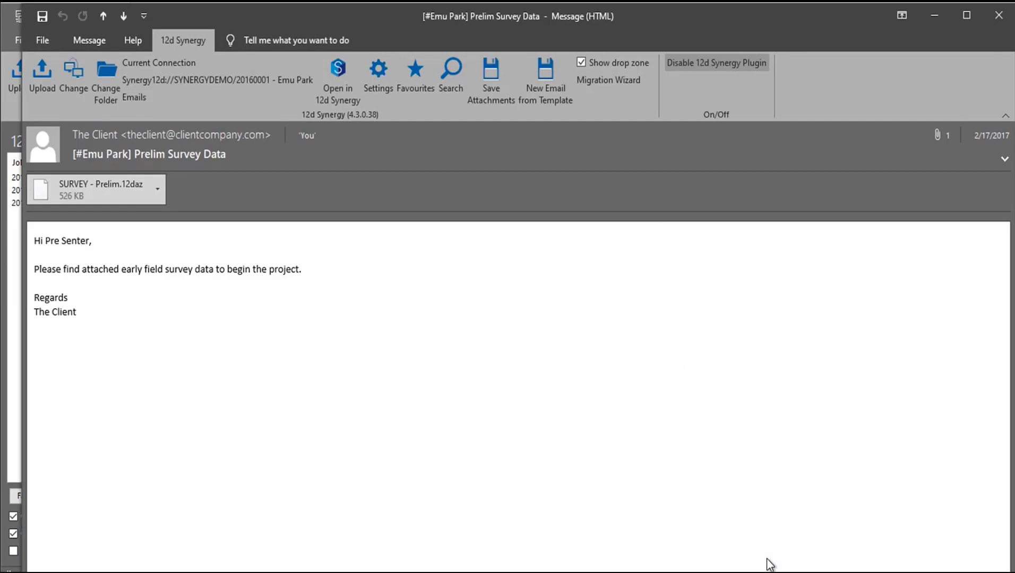
{"action": "left_click", "coordinate": [935, 18]}
{"action": "left_click", "coordinate": [935, 18]}
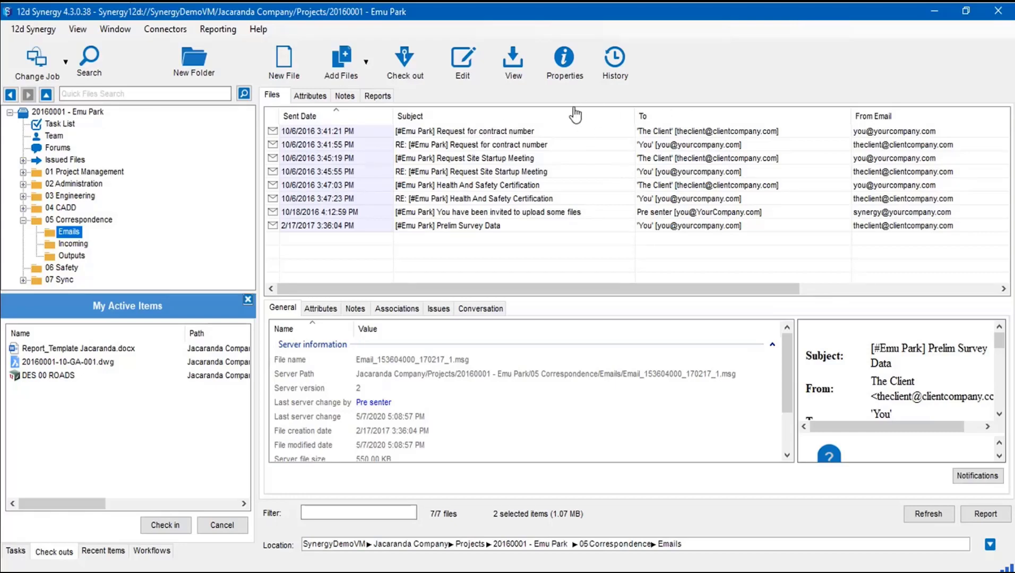
{"action": "left_click_drag", "start_coordinate": [690, 116], "coordinate": [422, 117]}
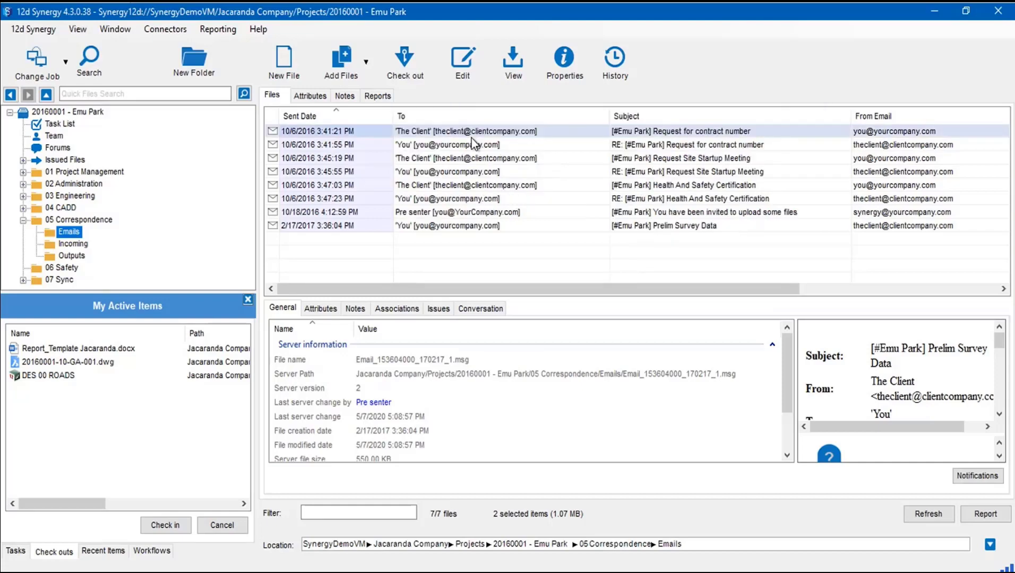
{"action": "left_click_drag", "start_coordinate": [930, 119], "coordinate": [714, 136]}
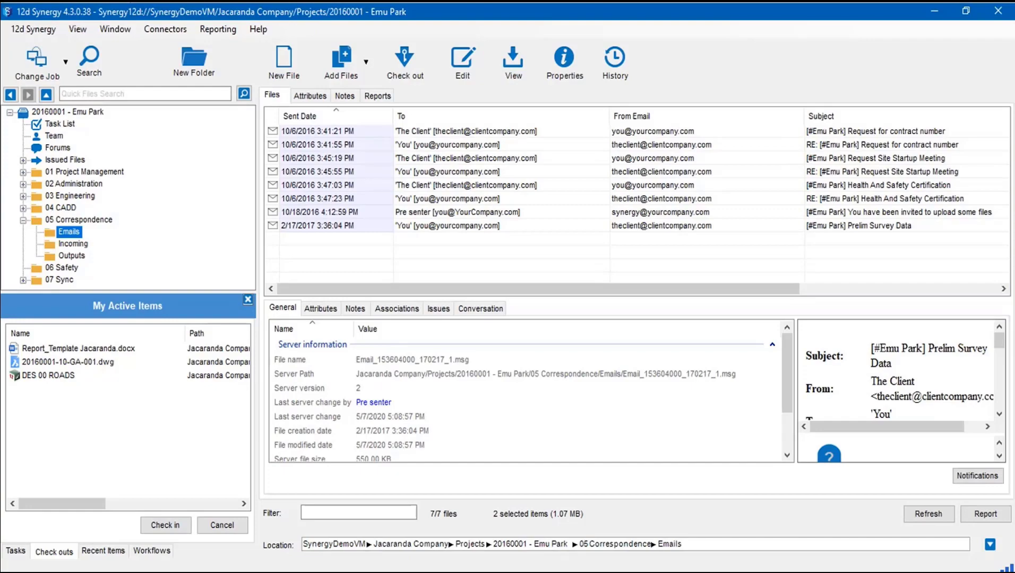
- Switch to Outlook, file the Receipt for Manually Issued Files email into the Emu Park Emails favourite, and check it in 12d Synergy
{"action": "key", "text": "alt+Tab"}
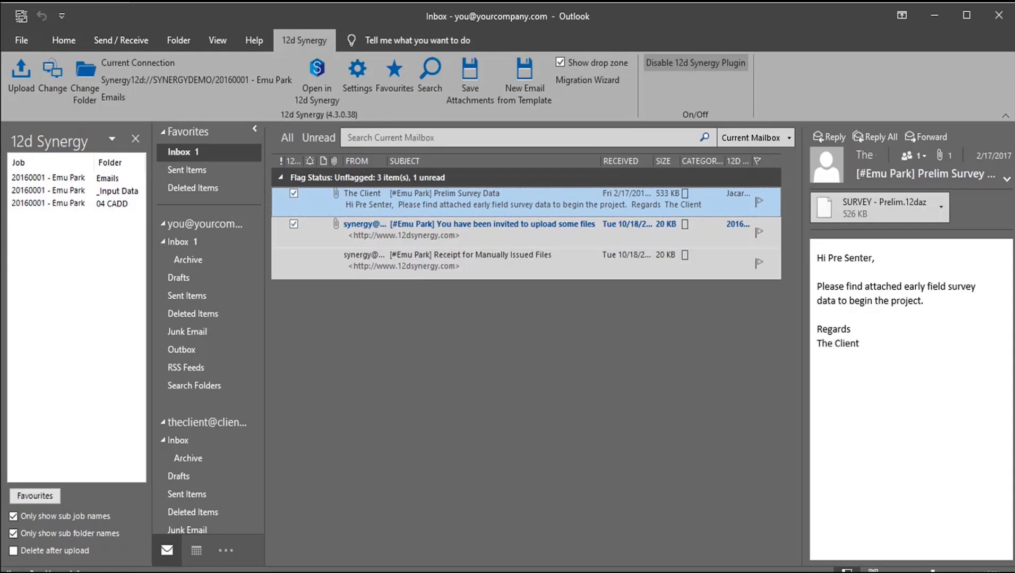
{"action": "left_click", "coordinate": [384, 257]}
{"action": "left_click_drag", "start_coordinate": [384, 258], "coordinate": [64, 181]}
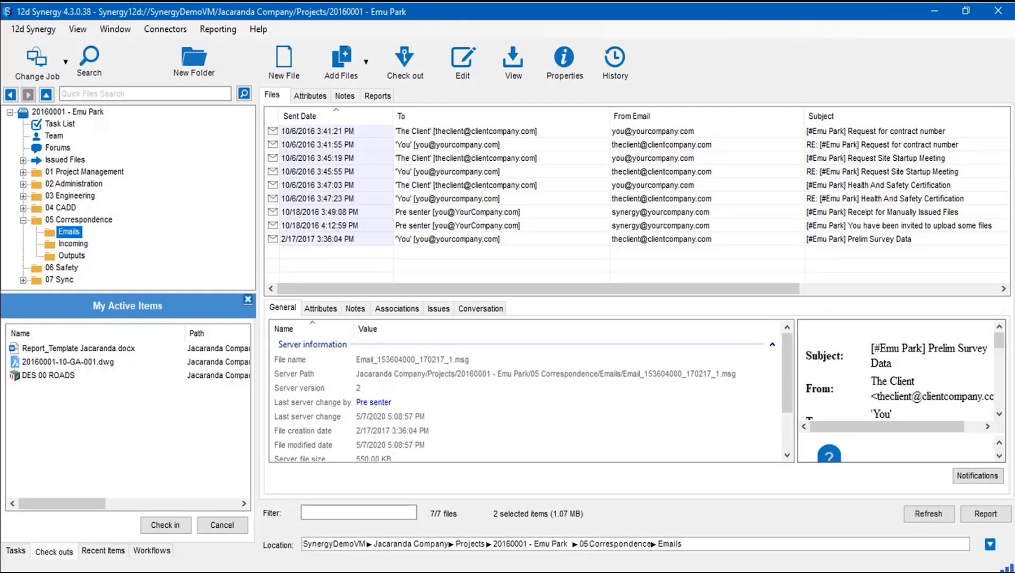
{"action": "left_click", "coordinate": [821, 247]}
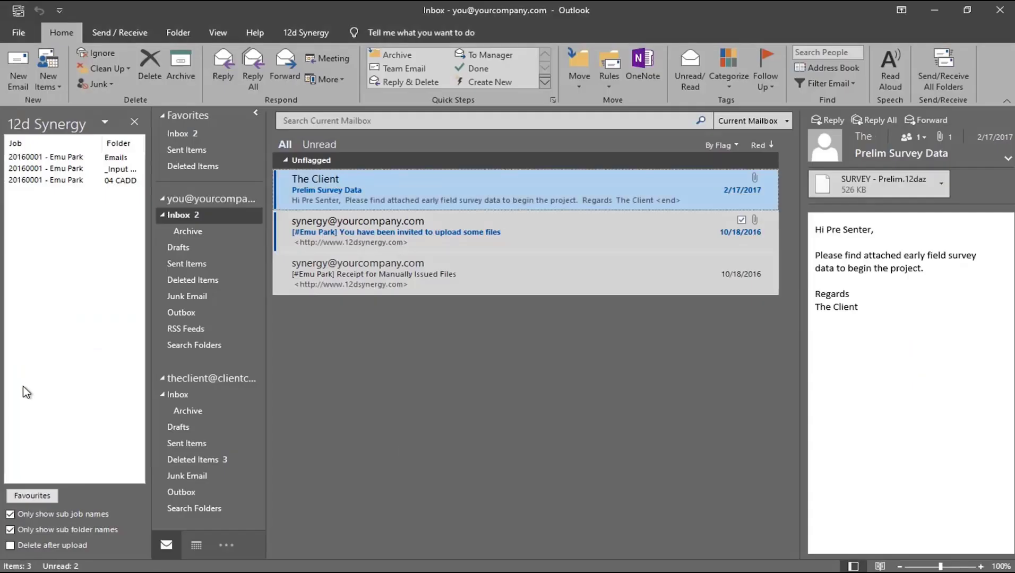
- Create a new email in Outlook addressed to the client with the subject "New Survey Date"
{"action": "left_click", "coordinate": [26, 75]}
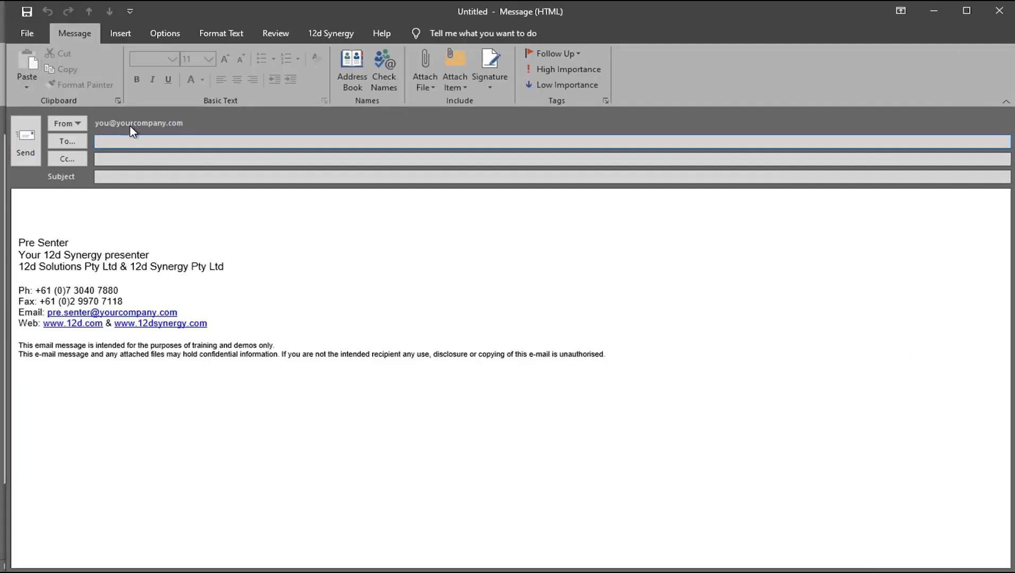
{"action": "type", "text": "the"}
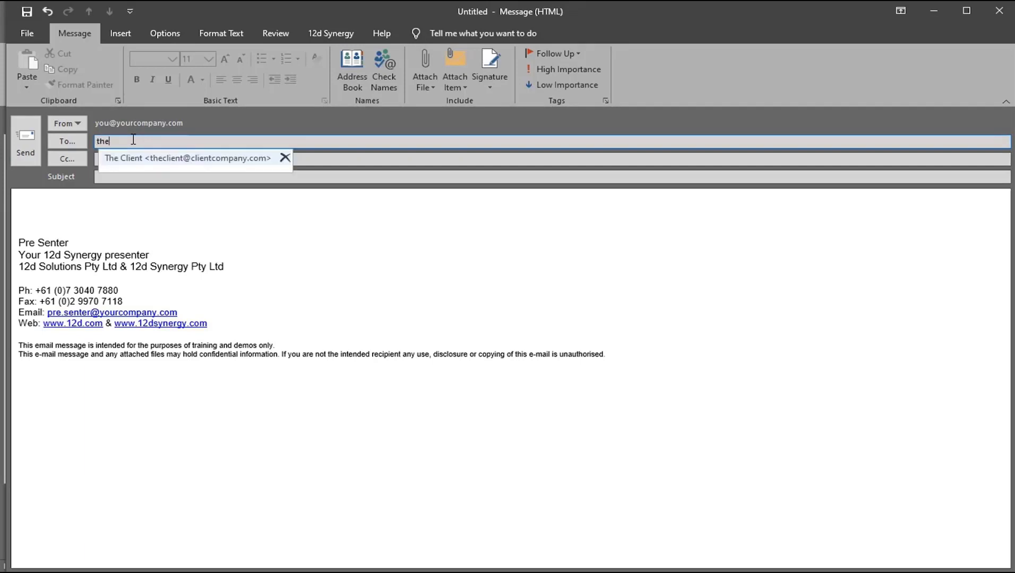
{"action": "key", "text": "Tab"}
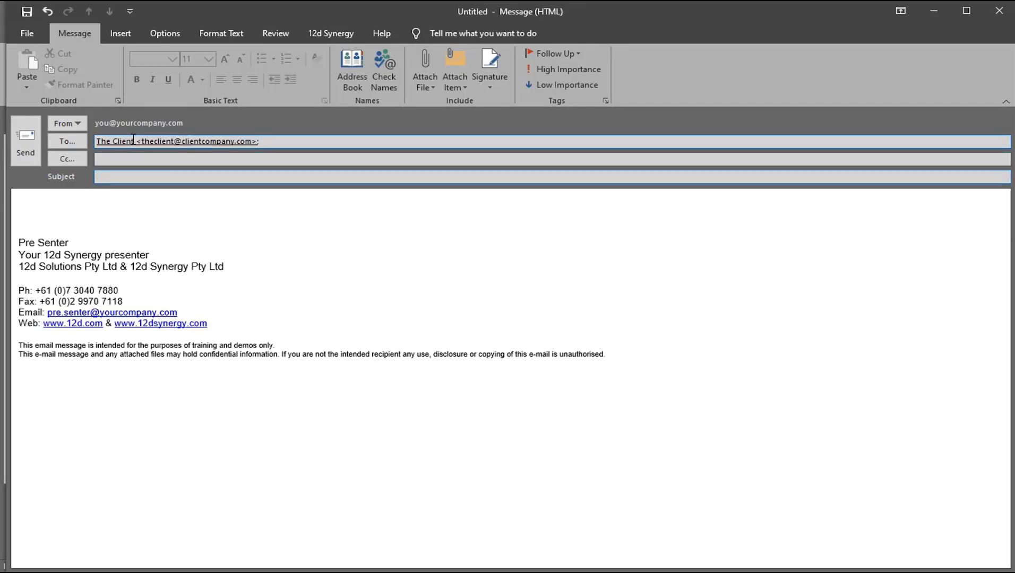
{"action": "type", "text": "New Su"}
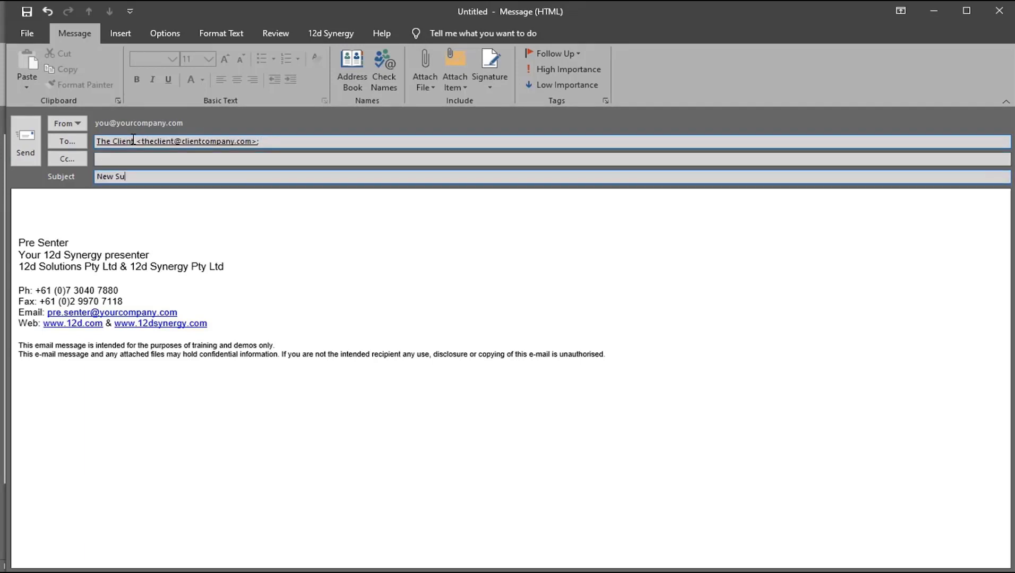
{"action": "type", "text": "rvey Date"}
{"action": "key", "text": "Tab"}
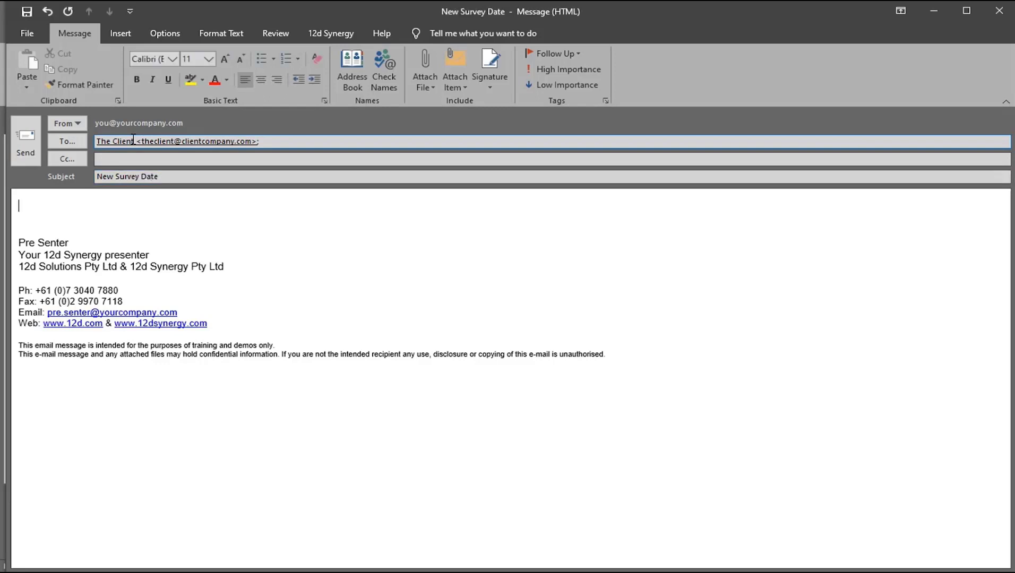
- Write the message body "Dear Client," followed by "Please send new survey data information." on a separate paragraph
{"action": "type", "text": "Dear Client,"}
{"action": "key", "text": "Return"}
{"action": "key", "text": "Return"}
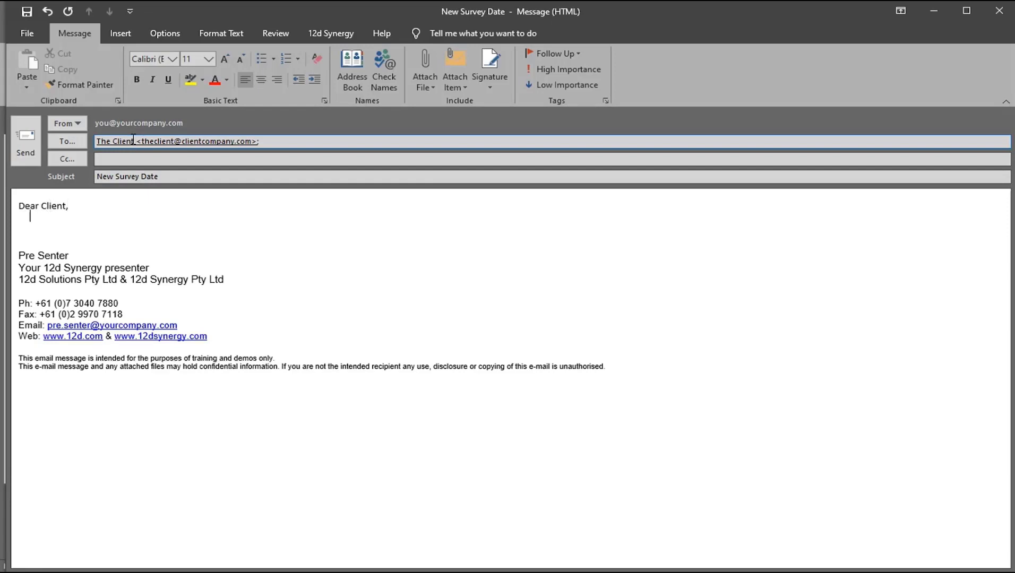
{"action": "type", "text": "Please send"}
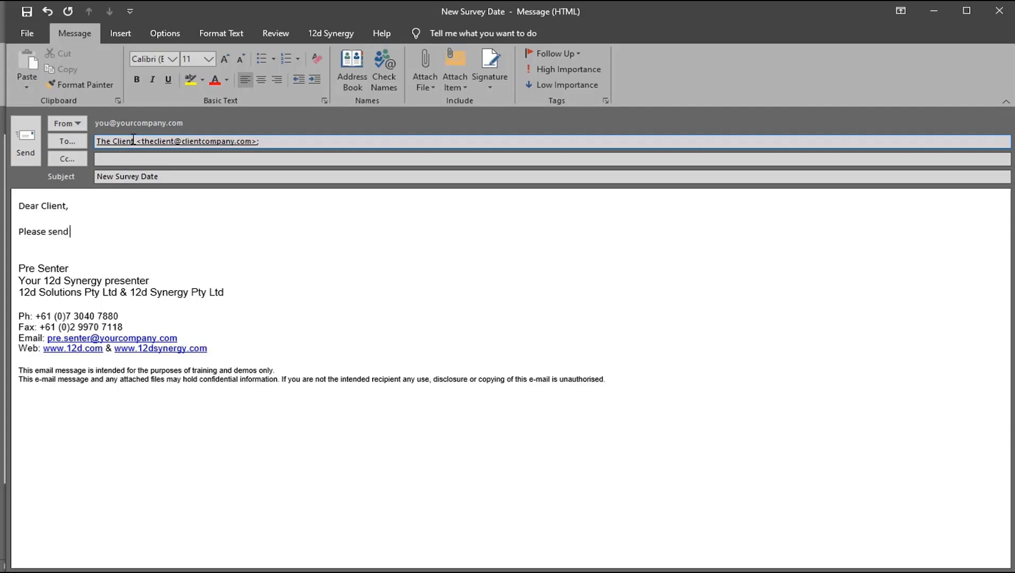
{"action": "type", "text": " new survey data information."}
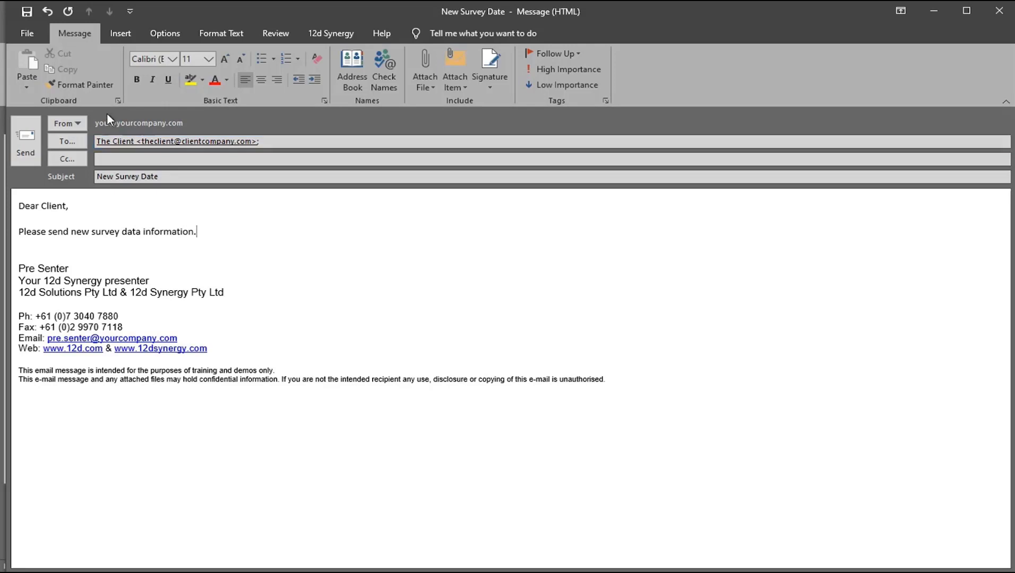
- Send the email, adding it to the favourite 05 Correspondence/Emails of the Emu Park job, and check it in 12d Synergy
{"action": "left_click", "coordinate": [30, 155]}
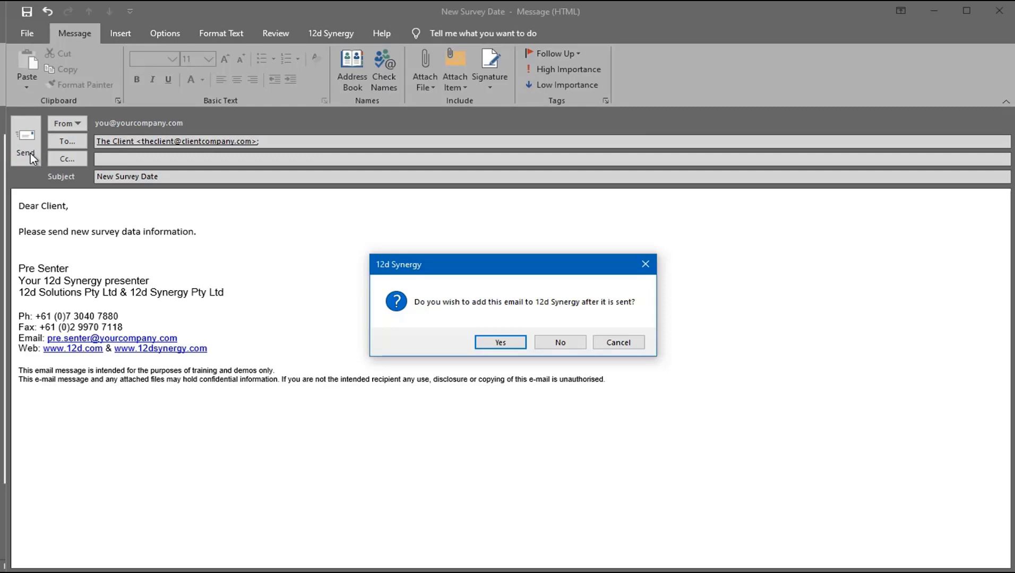
{"action": "left_click", "coordinate": [498, 342]}
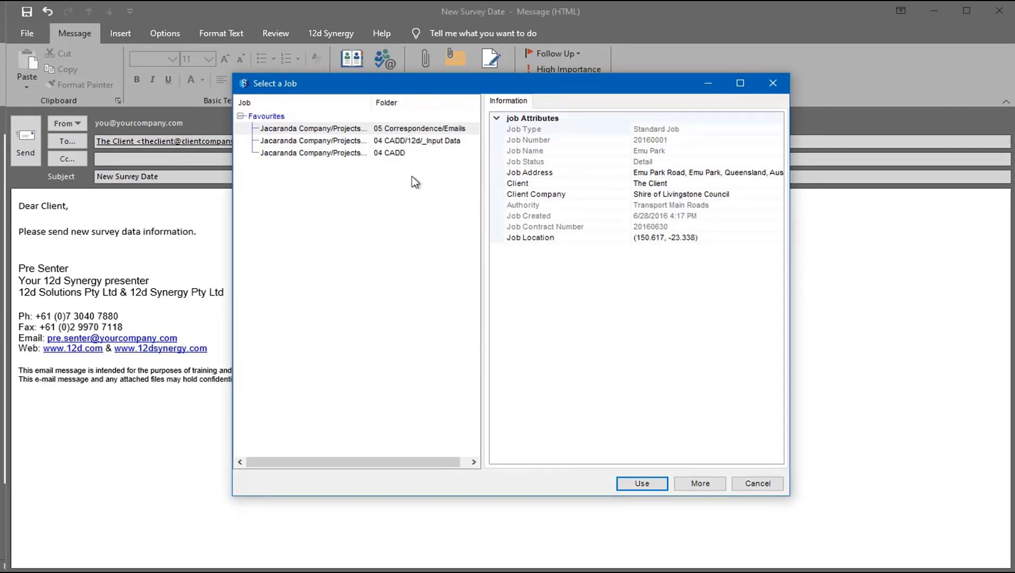
{"action": "left_click", "coordinate": [396, 129]}
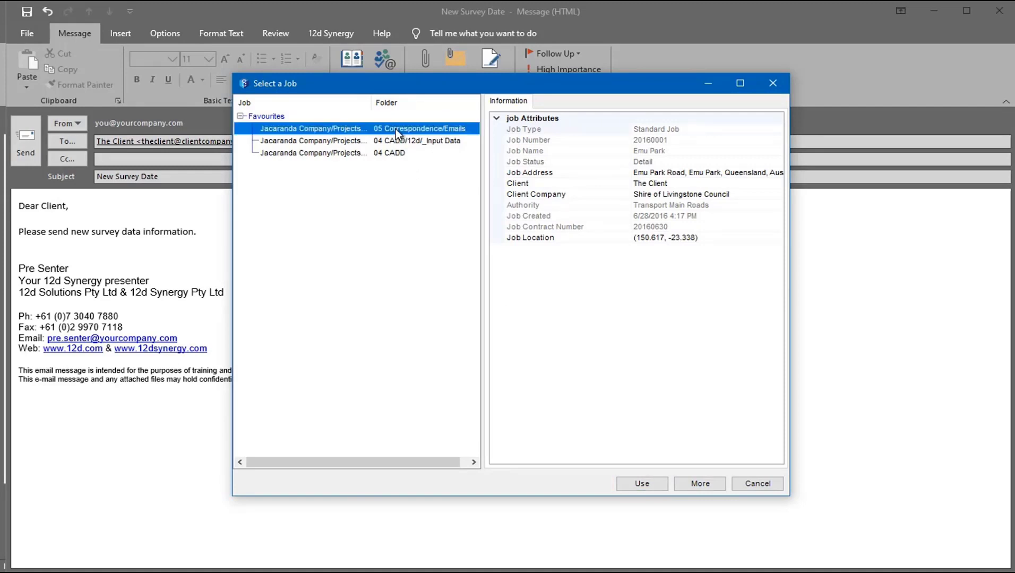
{"action": "left_click", "coordinate": [653, 486]}
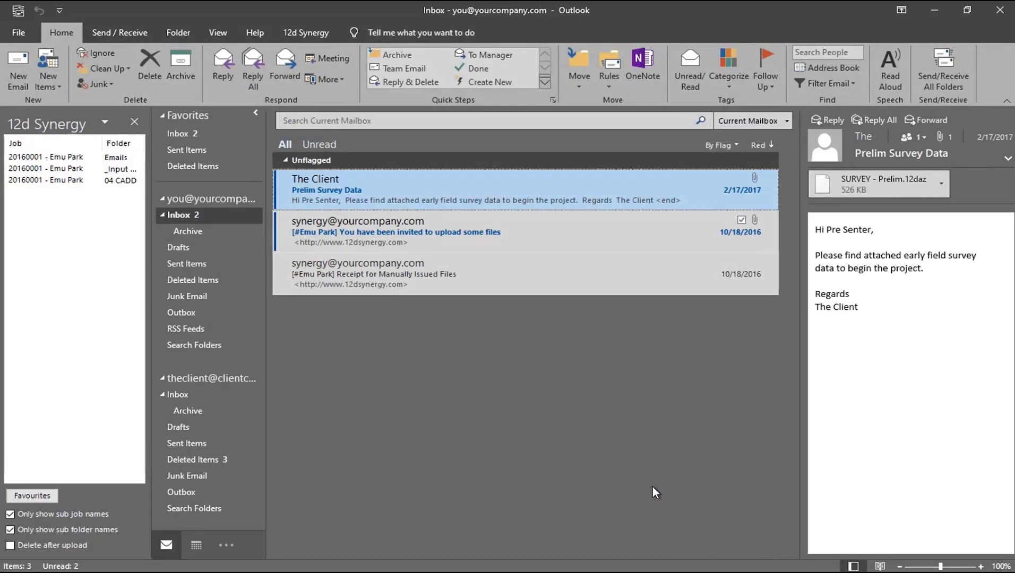
{"action": "left_click", "coordinate": [809, 569]}
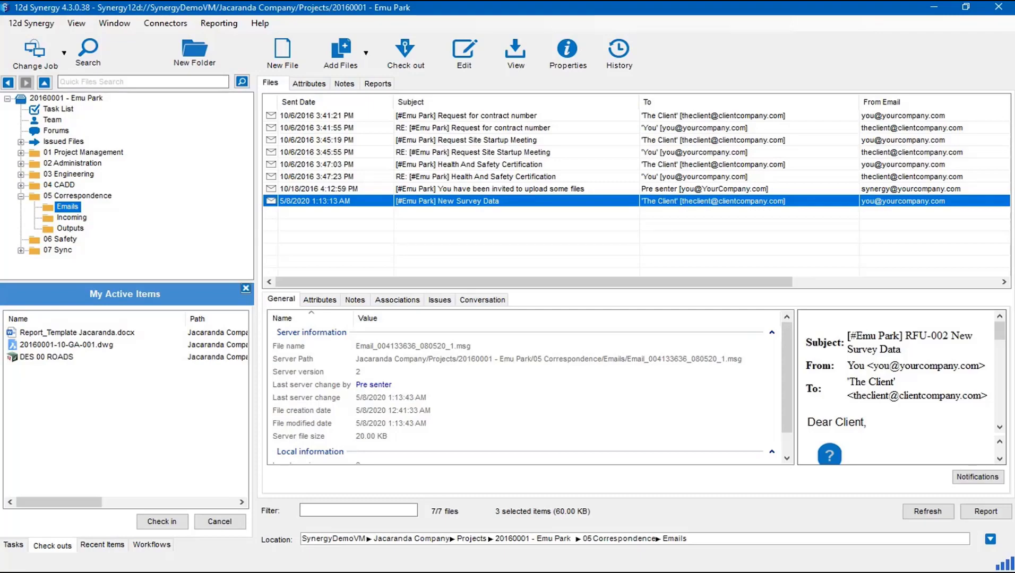
- Return to Outlook, open the New Survey Data email in the client's inbox and write the reply "Here you go."
{"action": "key", "text": "alt+Tab"}
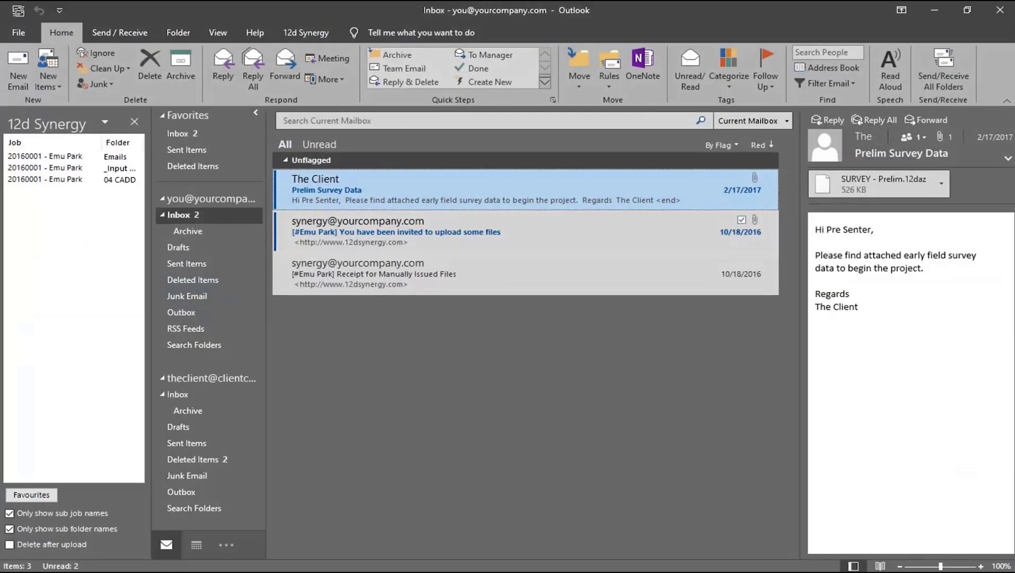
{"action": "left_click", "coordinate": [174, 395]}
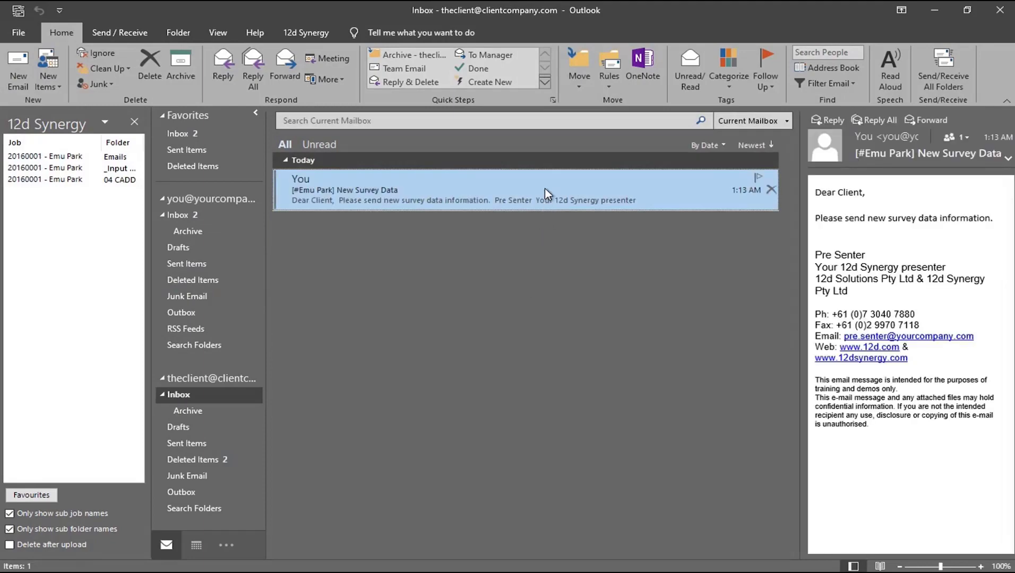
{"action": "double_click", "coordinate": [547, 194]}
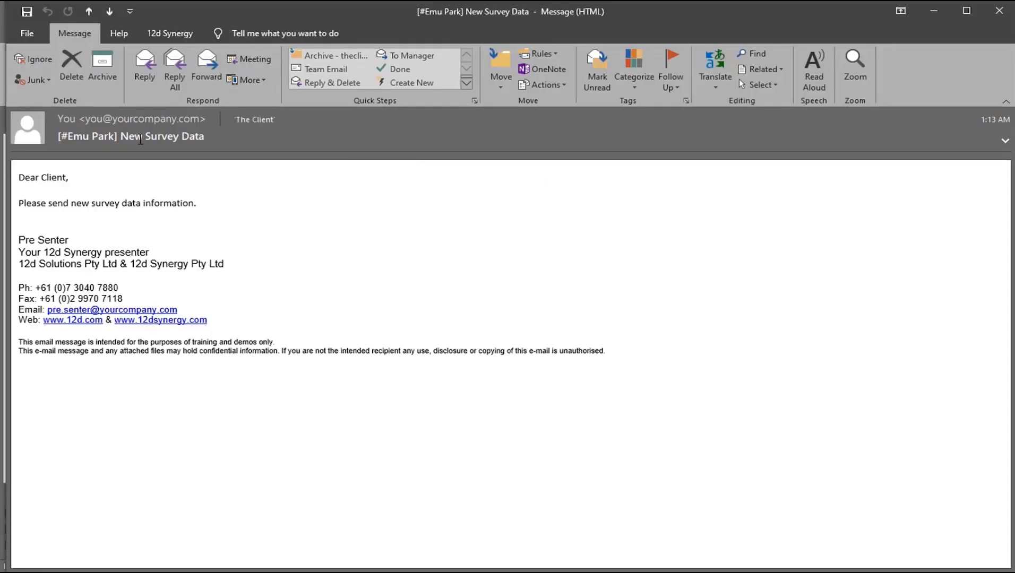
{"action": "left_click", "coordinate": [86, 136]}
{"action": "left_click", "coordinate": [142, 70]}
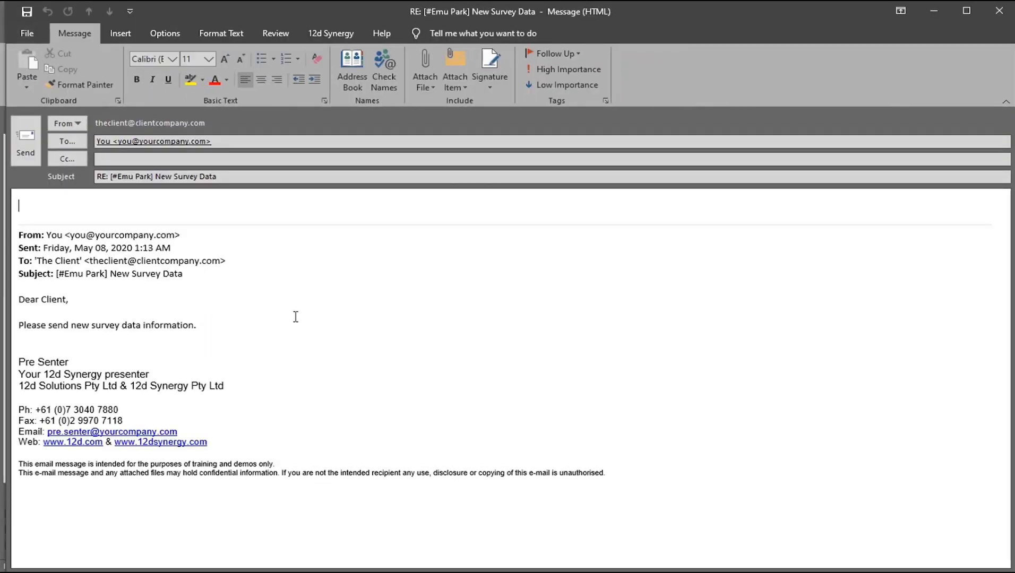
{"action": "left_click", "coordinate": [97, 214]}
{"action": "type", "text": "Here you go."}
{"action": "key", "text": "Return"}
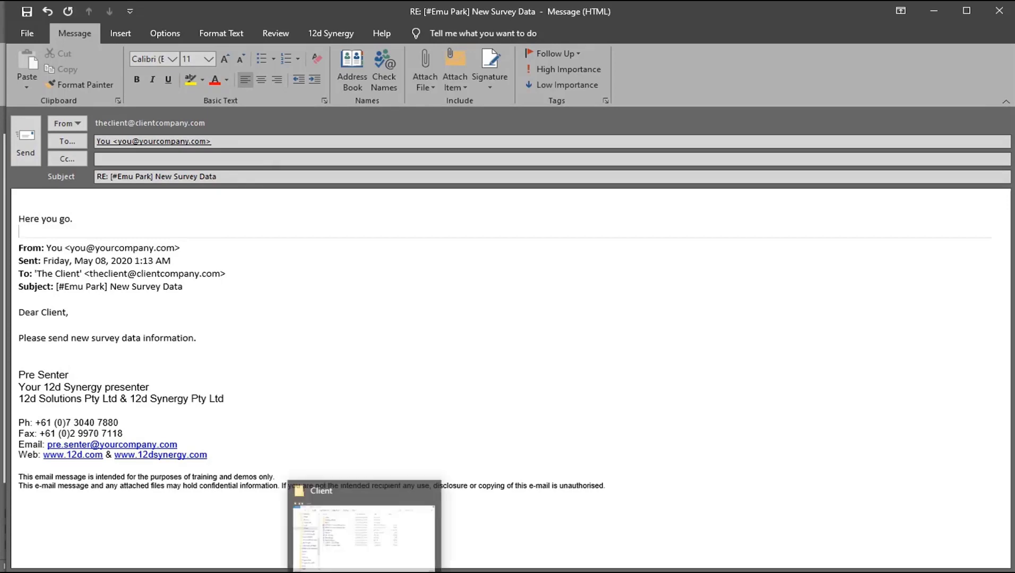
- Attach SURVEY - Final.12daz from the Client training folder to the reply, send it, and close the original message
{"action": "left_click", "coordinate": [333, 531]}
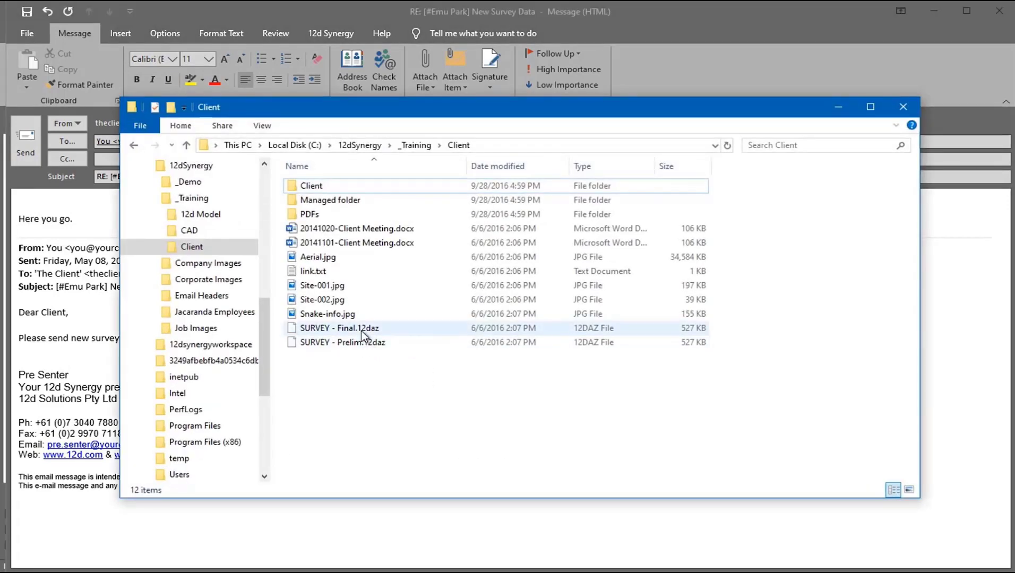
{"action": "left_click_drag", "start_coordinate": [363, 334], "coordinate": [328, 542]}
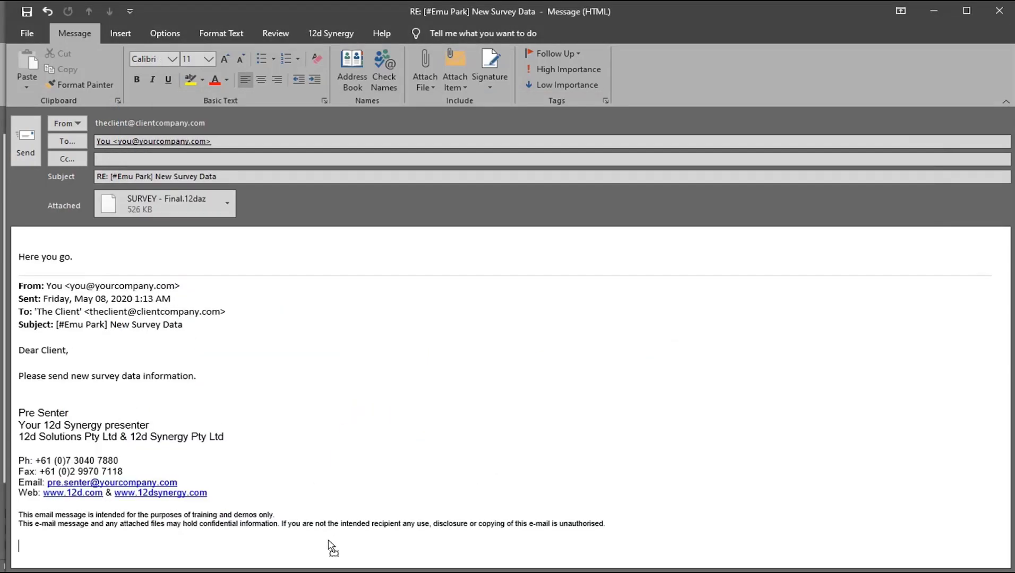
{"action": "left_click", "coordinate": [81, 183]}
{"action": "left_click", "coordinate": [26, 152]}
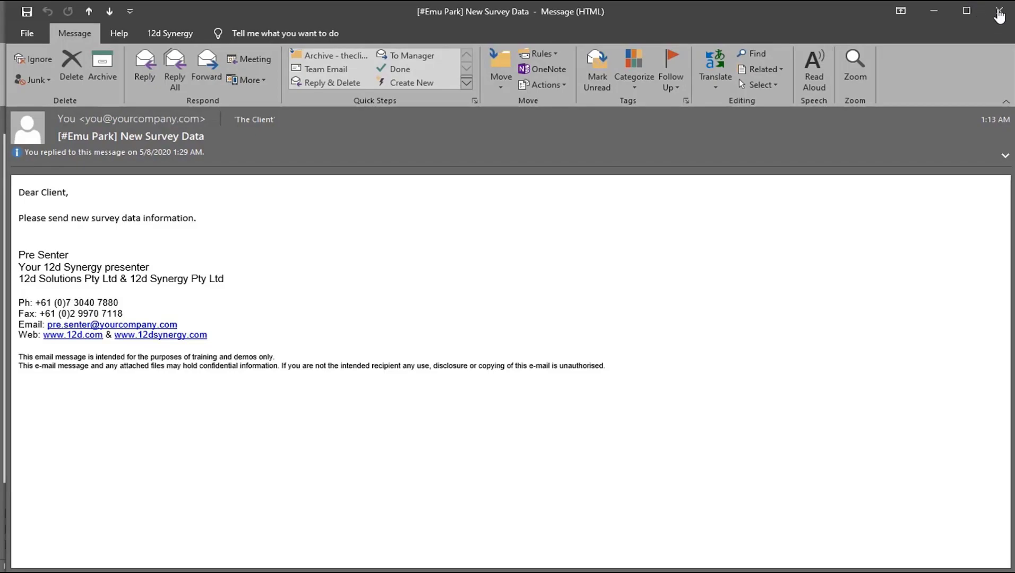
{"action": "left_click", "coordinate": [999, 11]}
- Open the client's New Survey Data reply from your own inbox and check for its copy in the 12d Synergy Emails folder
{"action": "left_click_drag", "start_coordinate": [285, 172], "coordinate": [165, 222]}
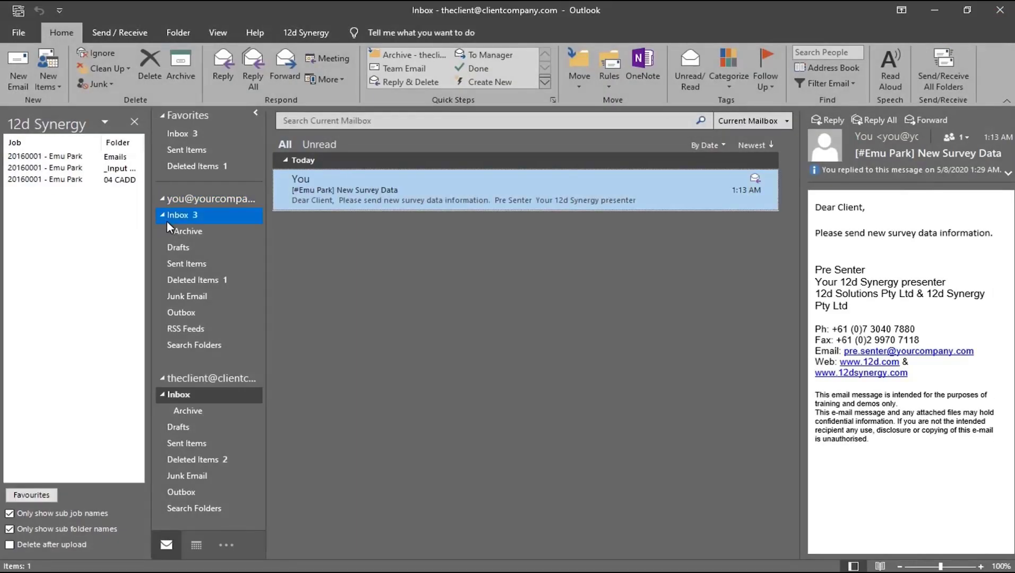
{"action": "left_click", "coordinate": [176, 217]}
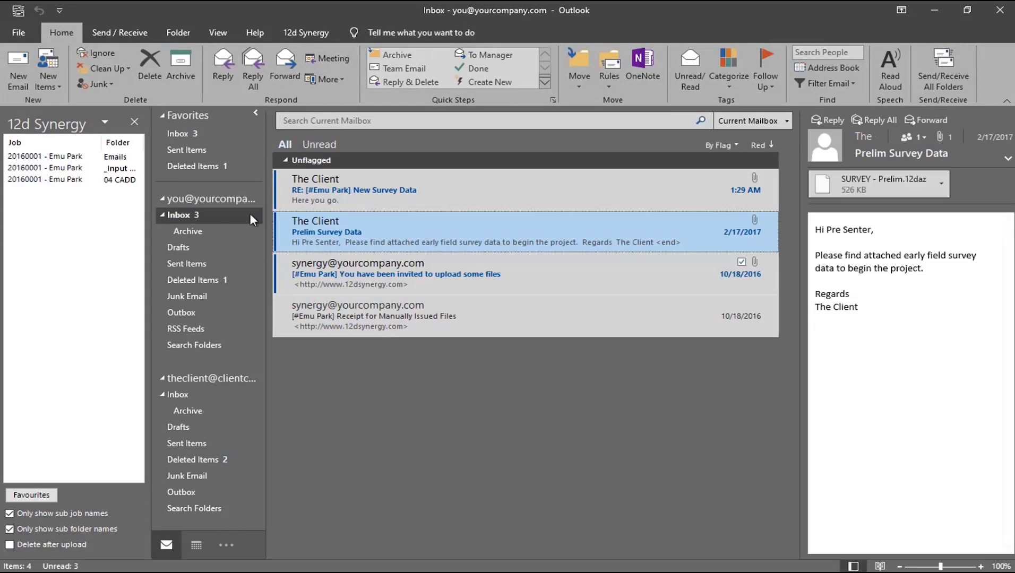
{"action": "left_click", "coordinate": [409, 205]}
{"action": "double_click", "coordinate": [409, 204]}
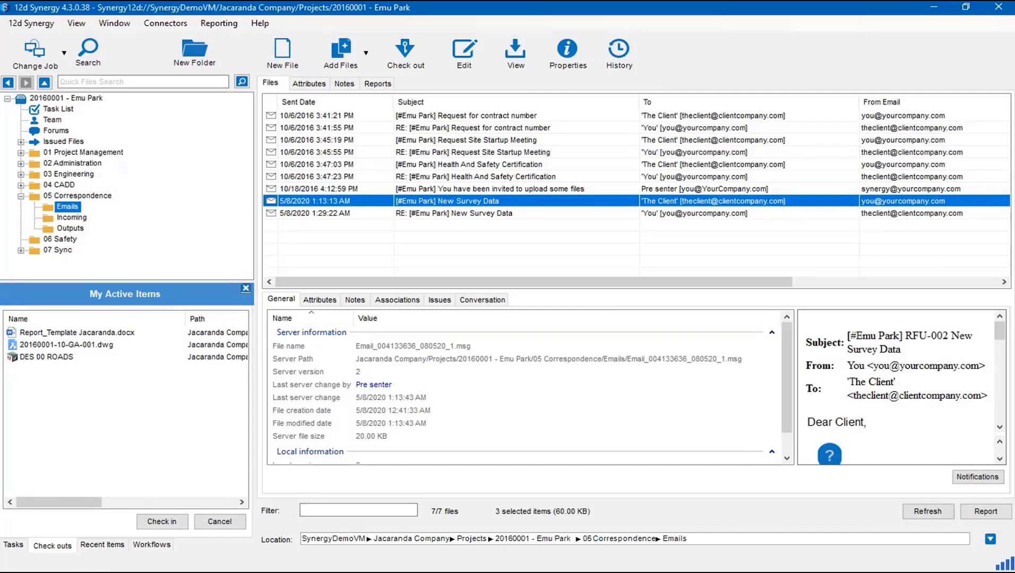
{"action": "left_click", "coordinate": [509, 217]}
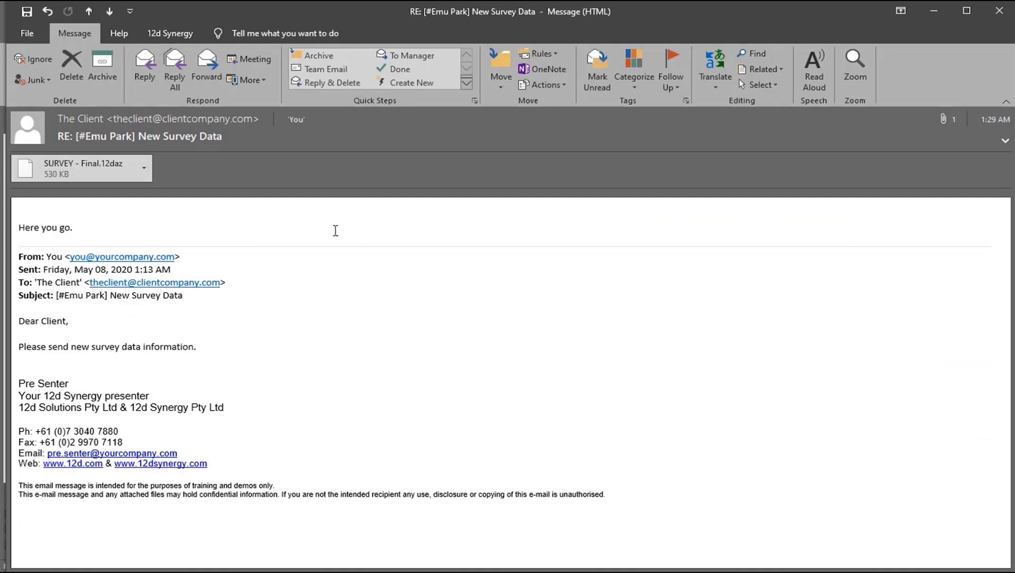
- Start saving the reply's attachment SURVEY - Final.12daz into 12d Synergy, keeping its file name
{"action": "left_click", "coordinate": [168, 36]}
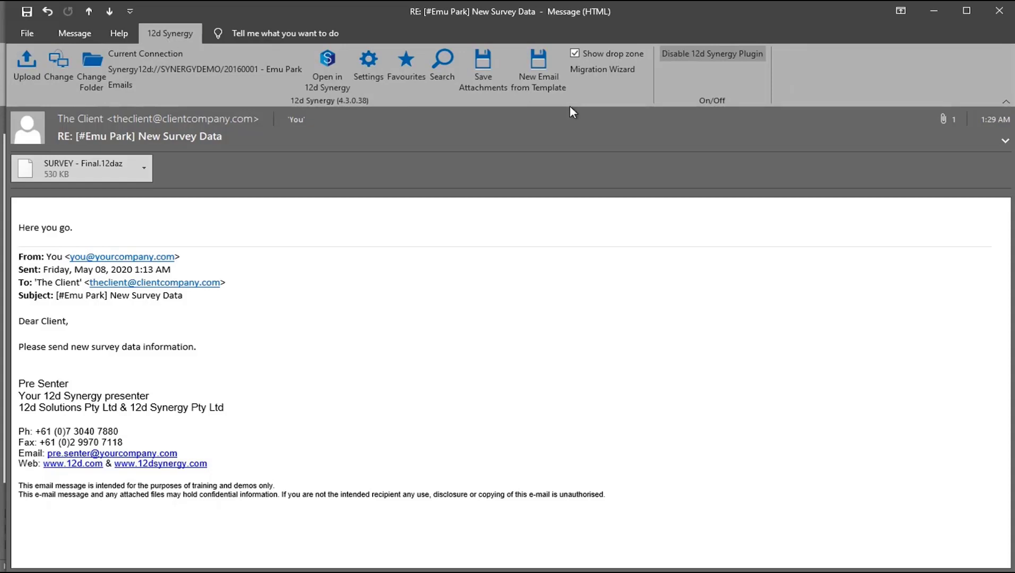
{"action": "left_click", "coordinate": [495, 98]}
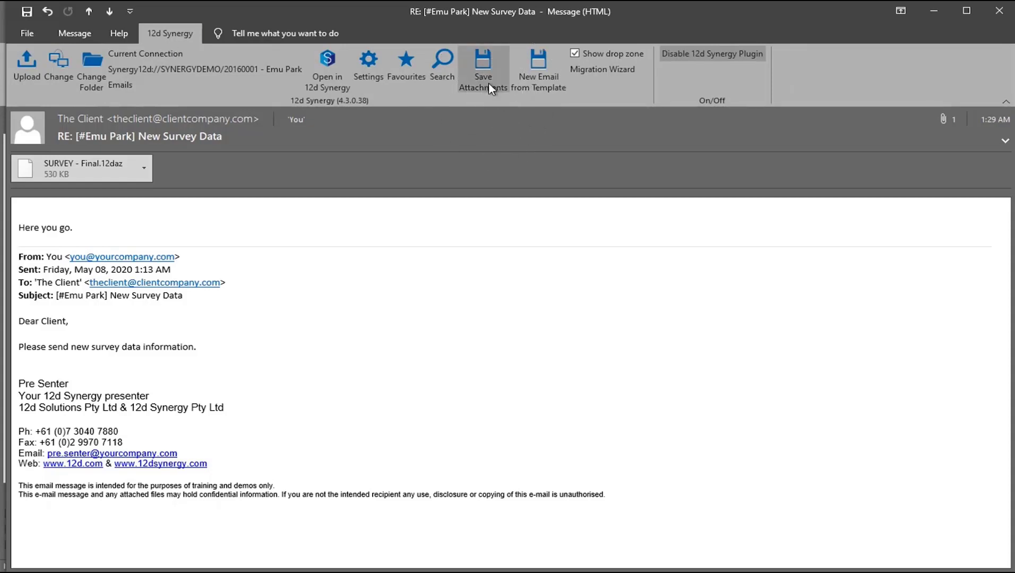
{"action": "left_click", "coordinate": [489, 85]}
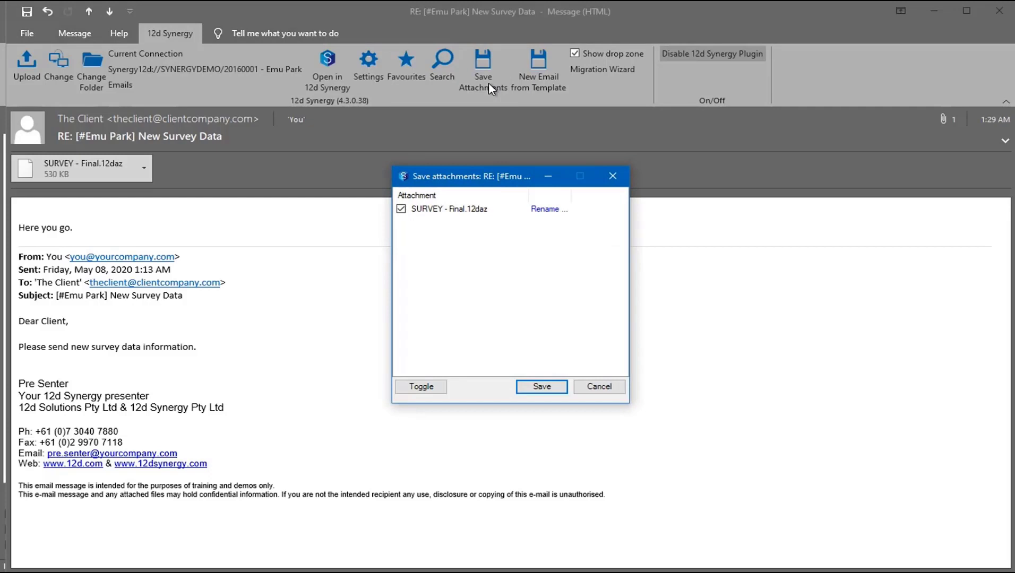
{"action": "left_click", "coordinate": [473, 213]}
{"action": "left_click", "coordinate": [537, 389]}
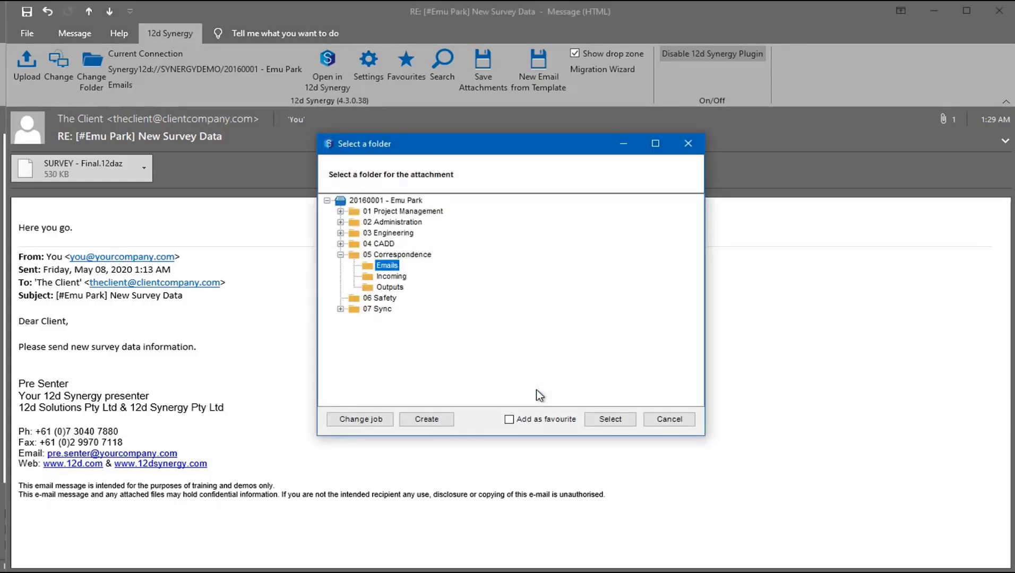
- Save the attachment to the 04 CADD/12d/_Input Data folder of the Emu Park job, with New File as the change description
{"action": "left_click", "coordinate": [340, 244]}
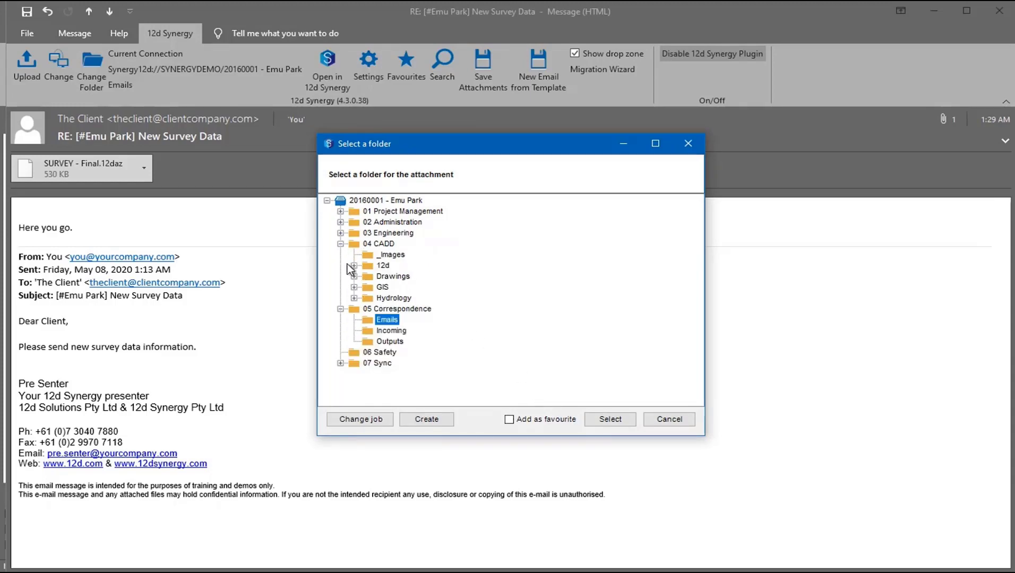
{"action": "left_click", "coordinate": [354, 266]}
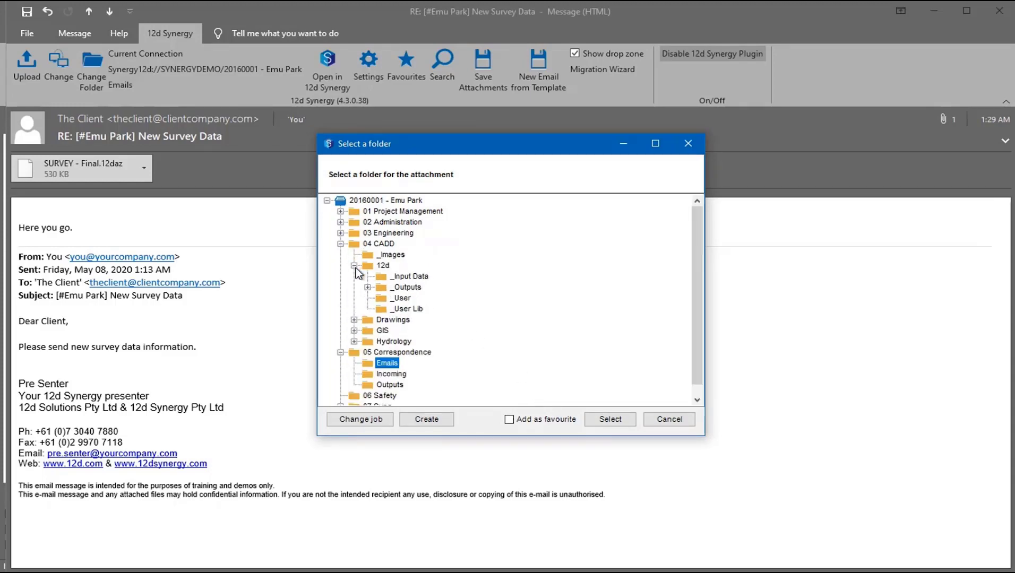
{"action": "left_click", "coordinate": [413, 277]}
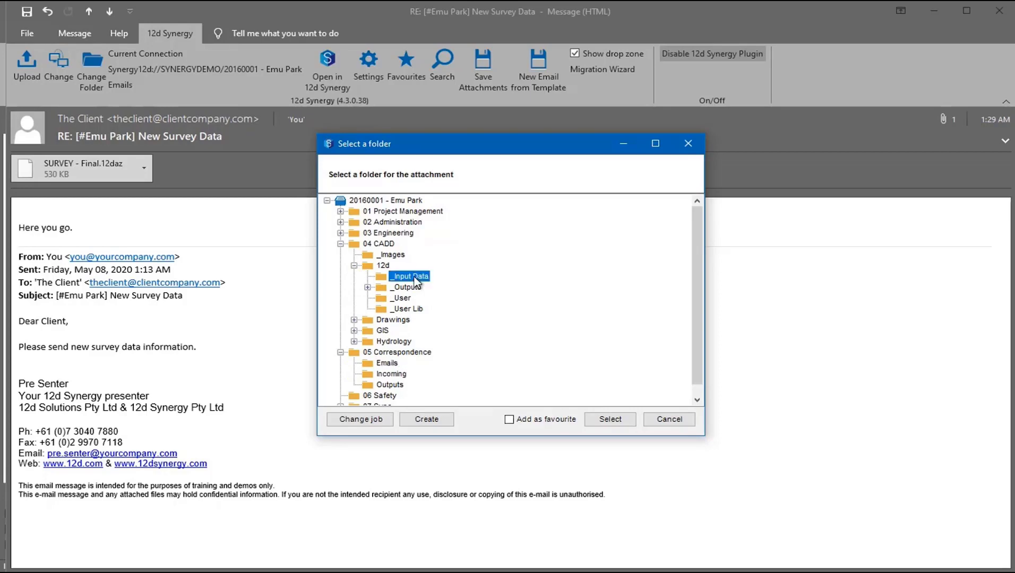
{"action": "left_click", "coordinate": [613, 419]}
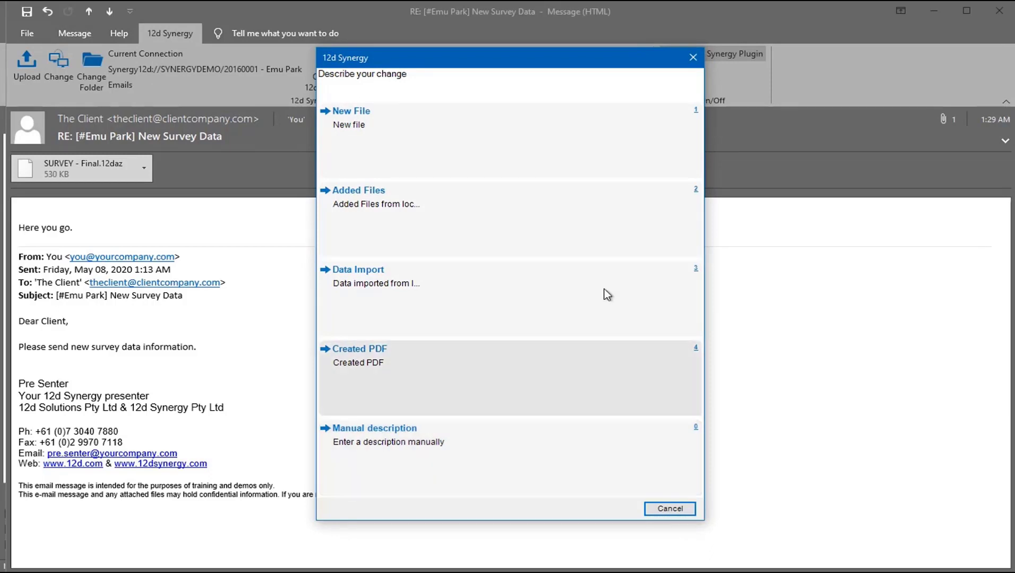
{"action": "left_click", "coordinate": [496, 162]}
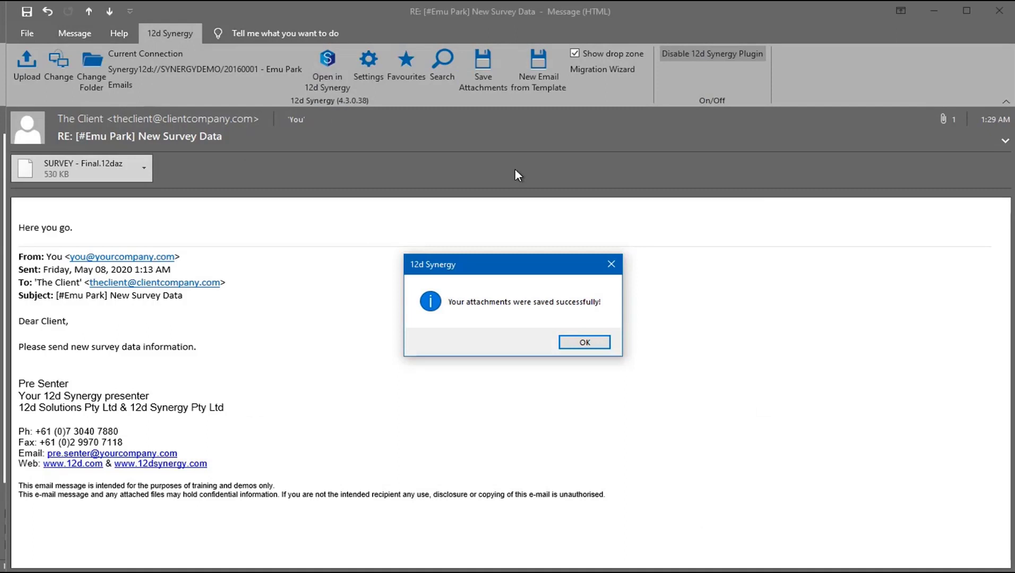
{"action": "left_click", "coordinate": [584, 343]}
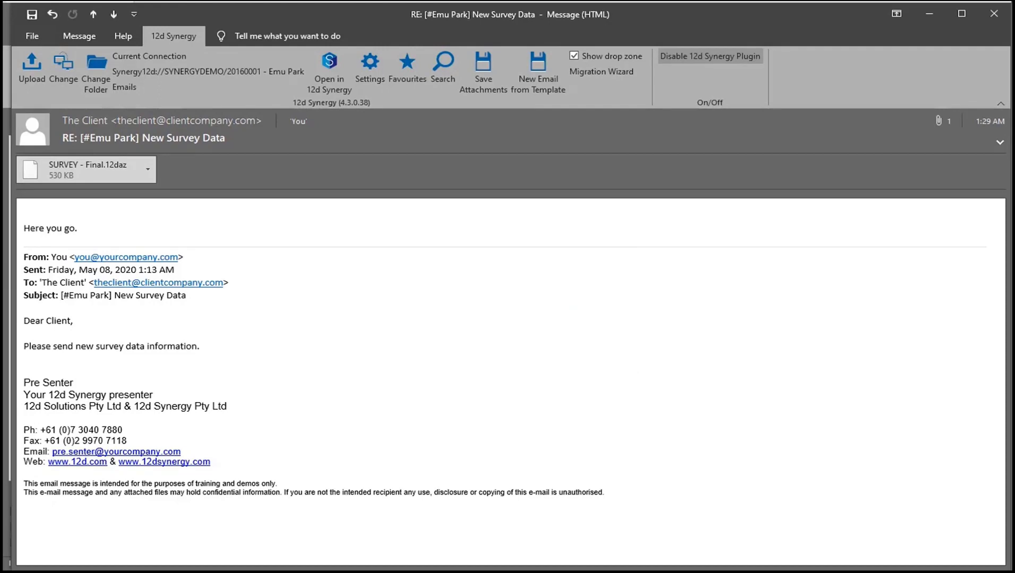
- Switch to 12d Synergy and go from the saved SURVEY - Final.12daz in _Input Data to its associated email
{"action": "left_click", "coordinate": [712, 572]}
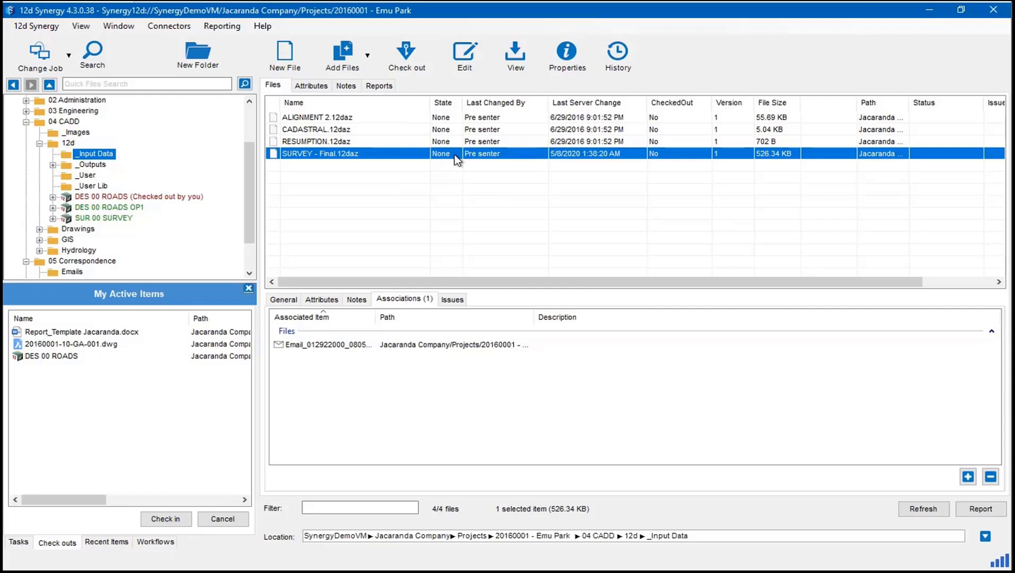
{"action": "right_click", "coordinate": [444, 345]}
{"action": "left_click", "coordinate": [478, 355]}
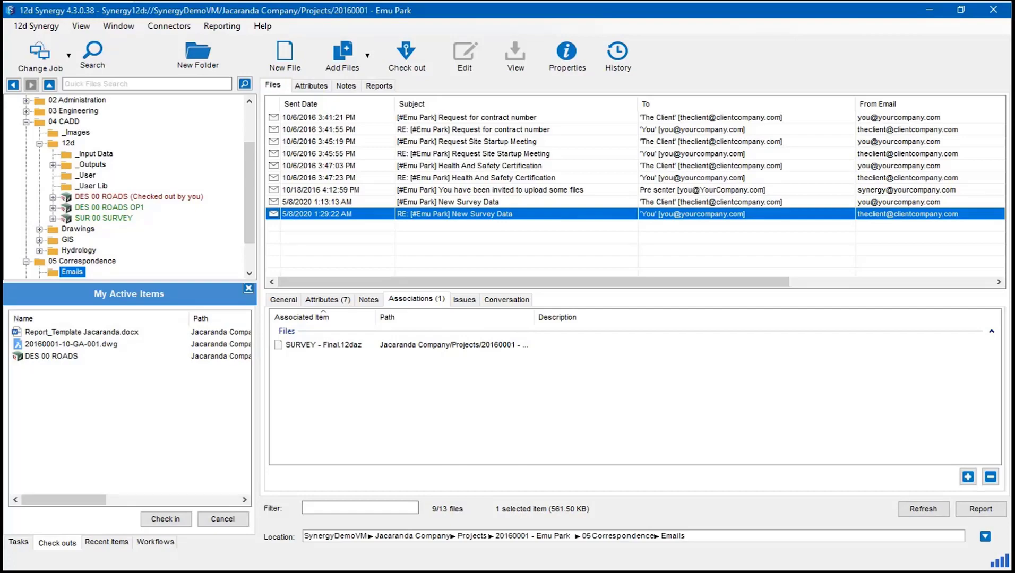
- Return to the Outlook inbox and check which messages are marked as filed in the 12d Synergy column
{"action": "left_click", "coordinate": [713, 572]}
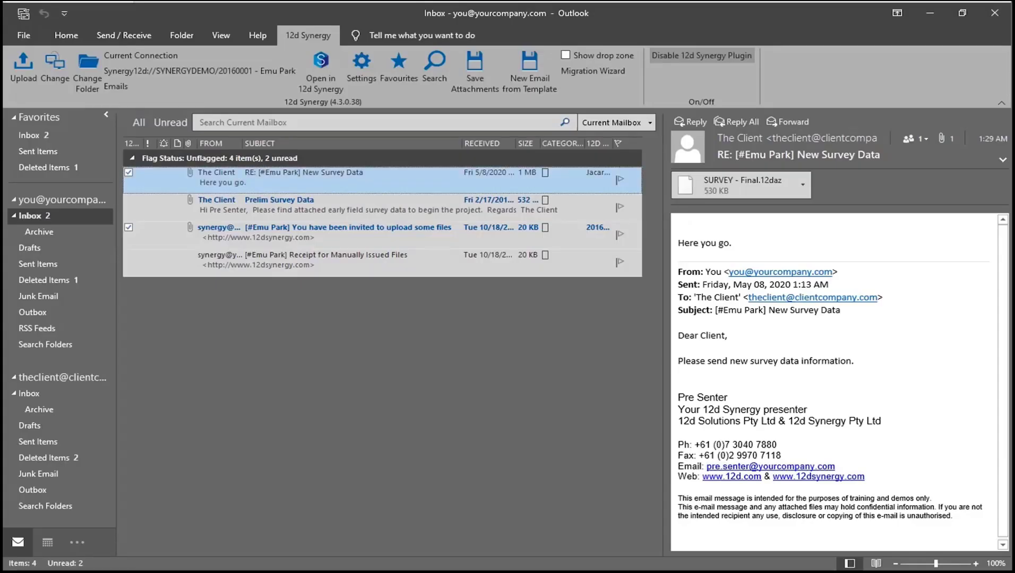
{"action": "left_click", "coordinate": [138, 162]}
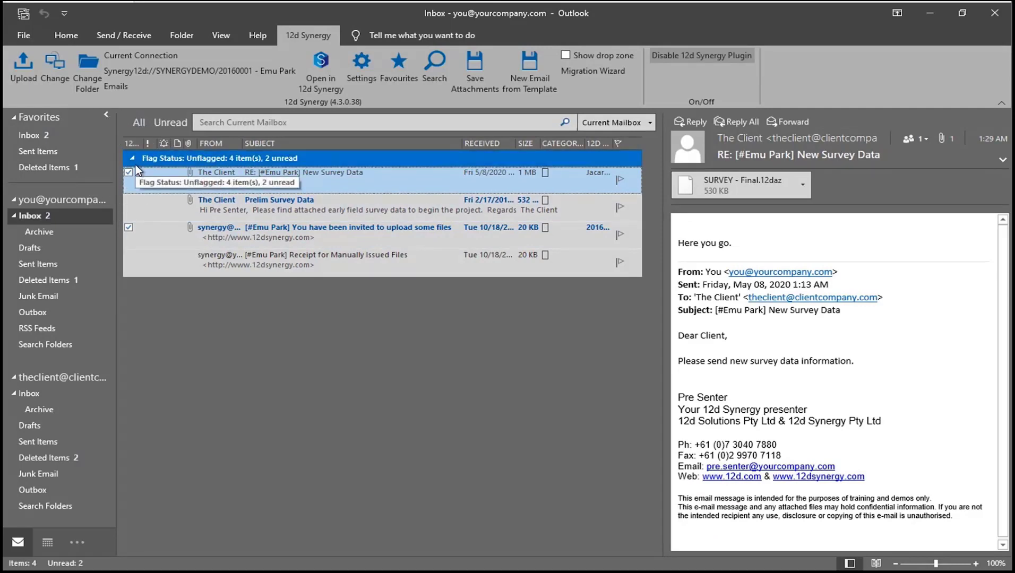
{"action": "left_click", "coordinate": [133, 180]}
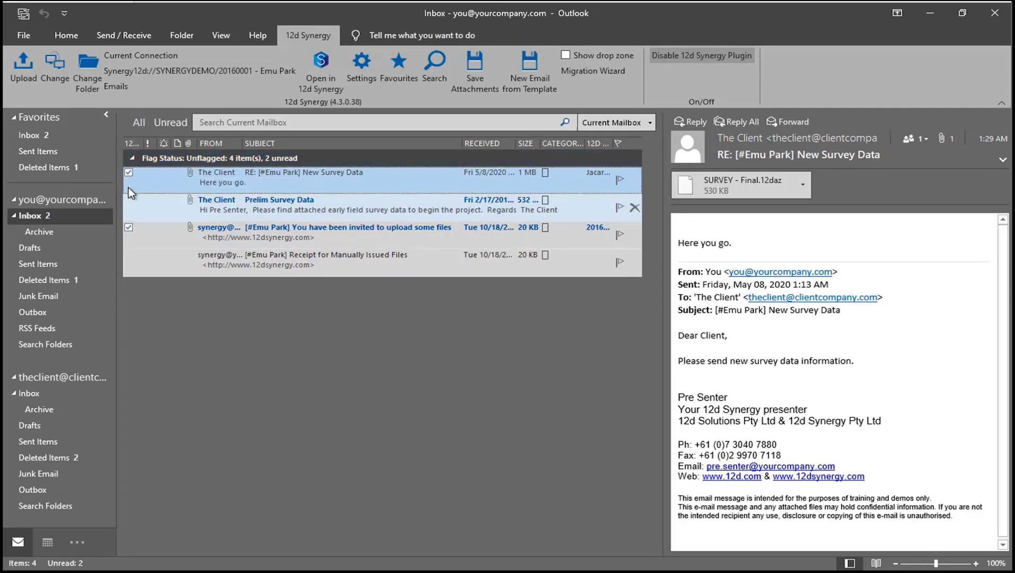
{"action": "left_click", "coordinate": [128, 225]}
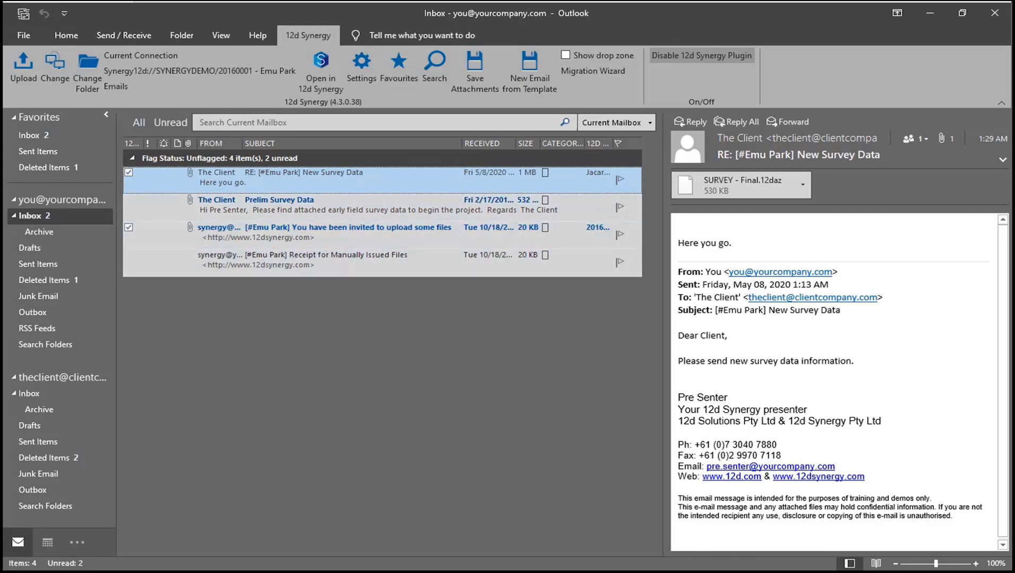